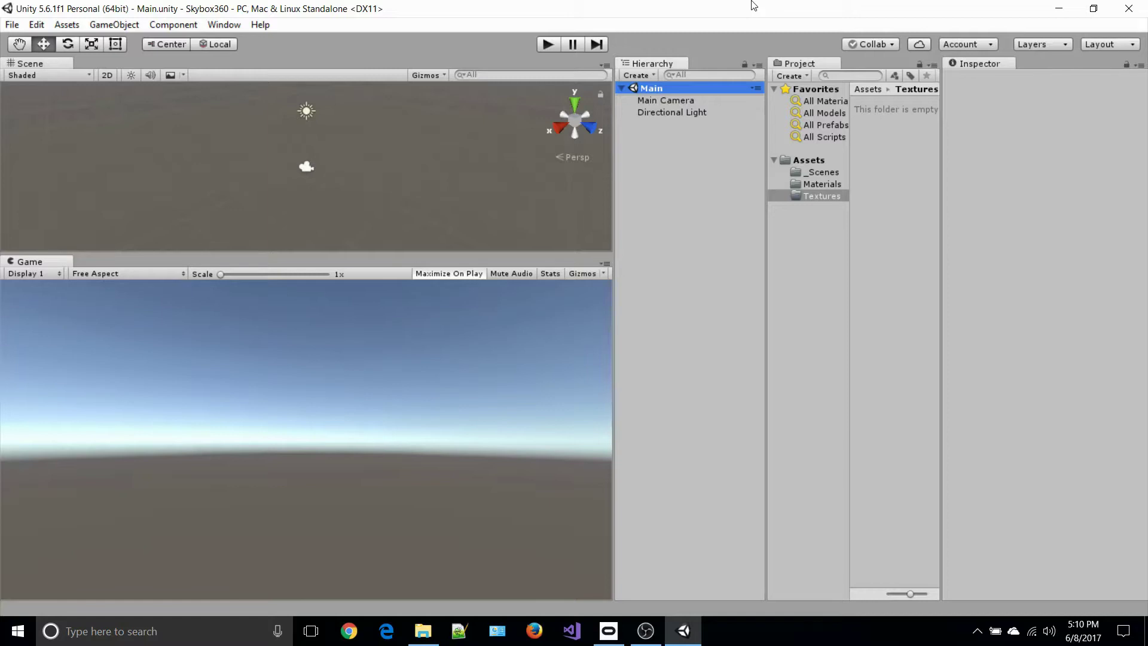
# Import the park.jpg panorama from File Explorer into the project's Textures folder
pyautogui.click(423, 631)
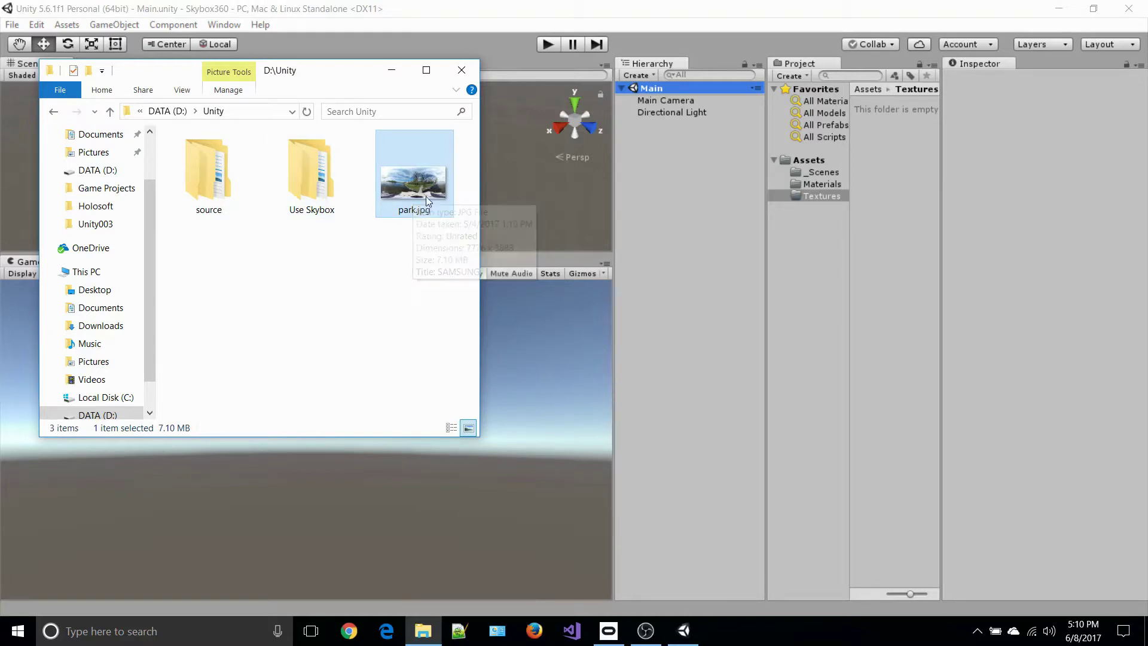
pyautogui.moveTo(412, 190); pyautogui.dragTo(901, 208)
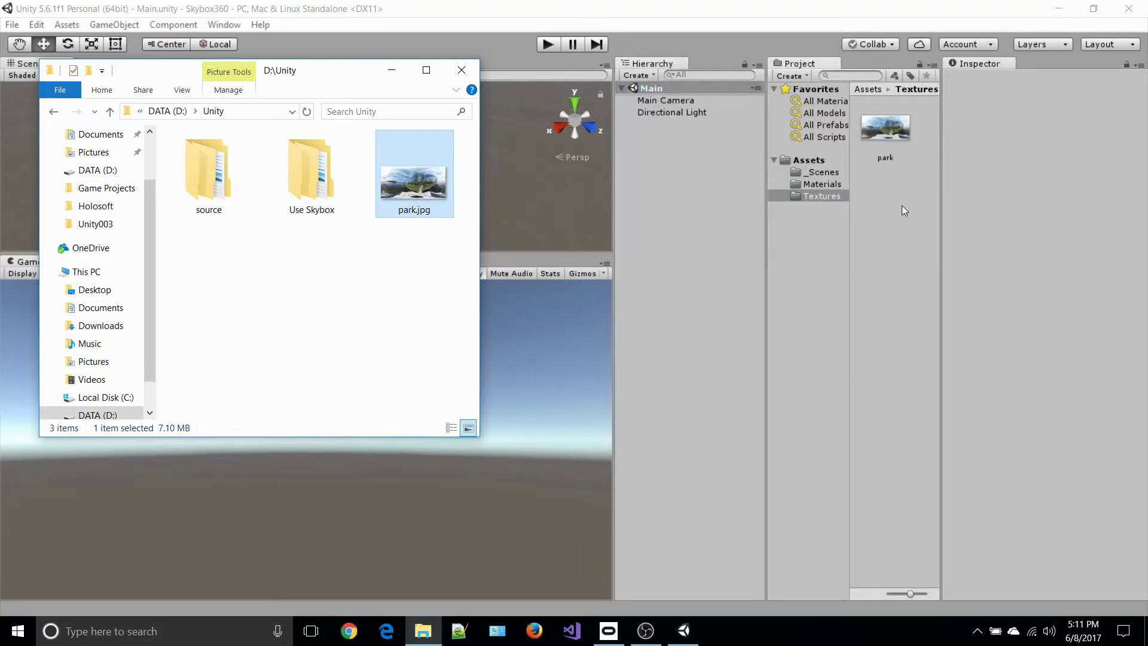
# Change the park texture's Texture Shape to Cube and apply the import settings
pyautogui.click(882, 130)
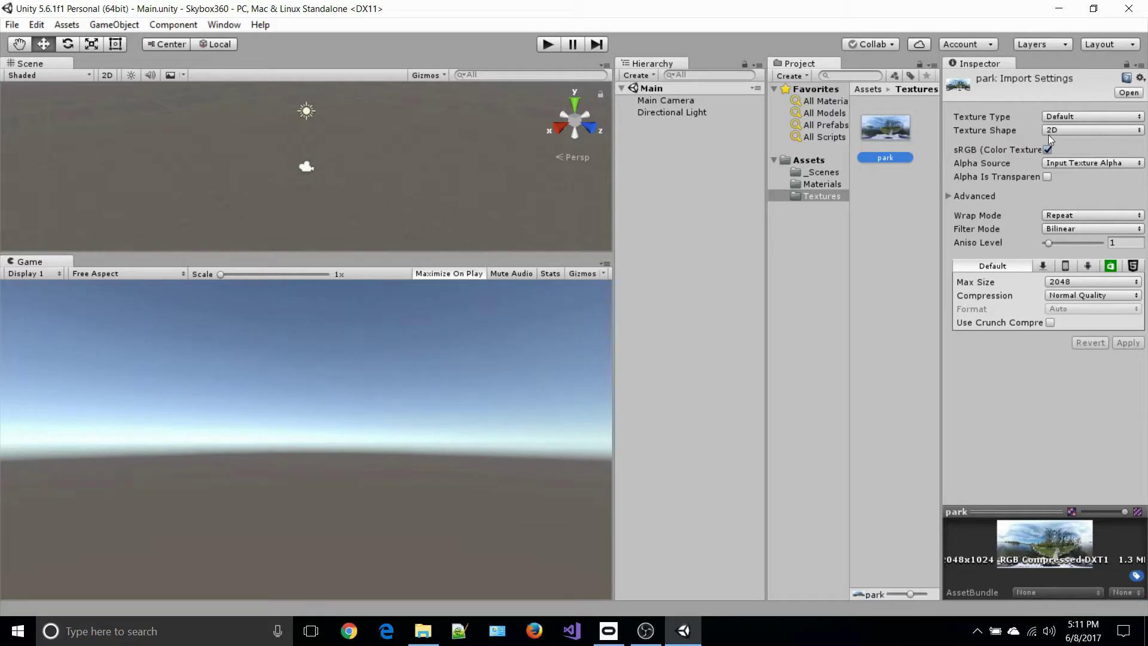
pyautogui.click(1070, 131)
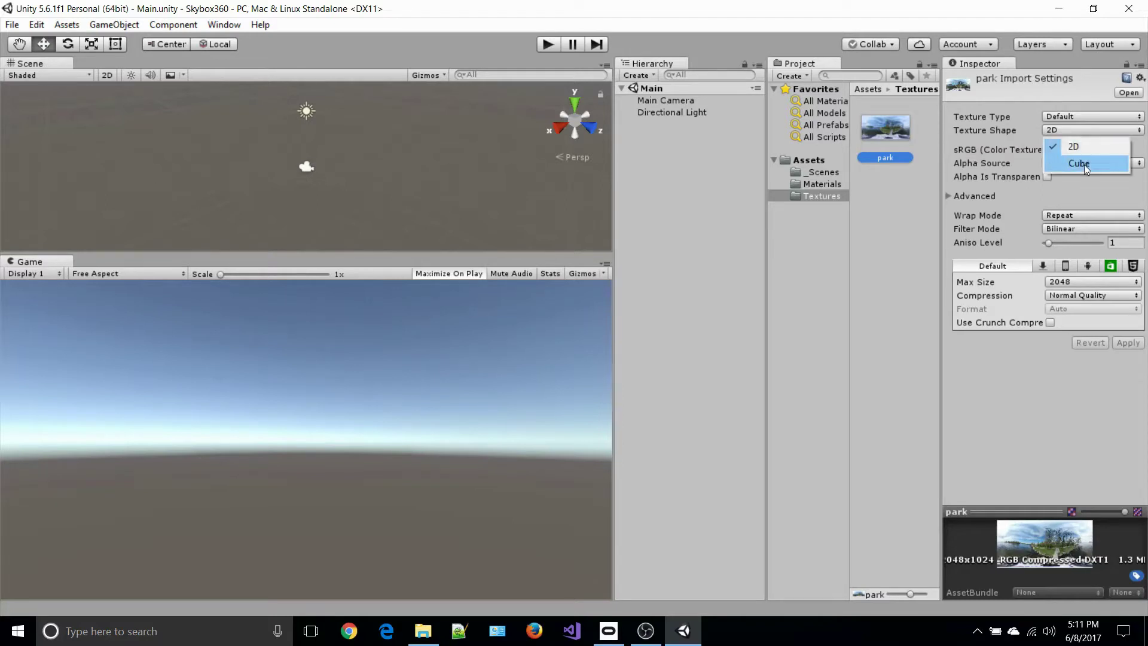
pyautogui.click(1085, 165)
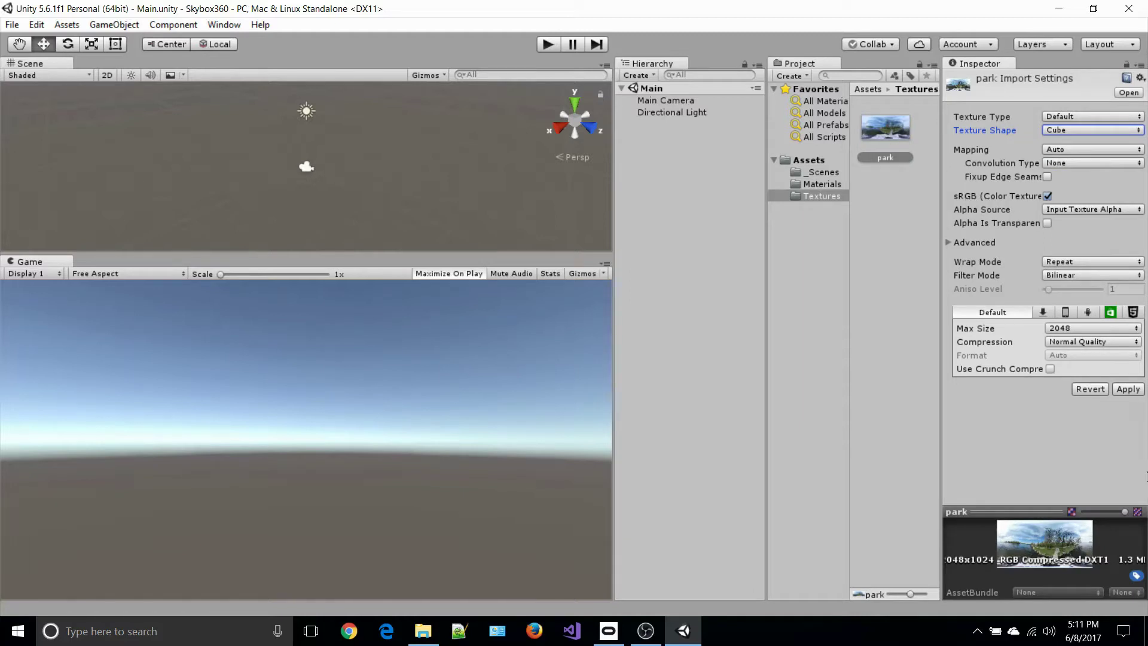
pyautogui.click(1129, 388)
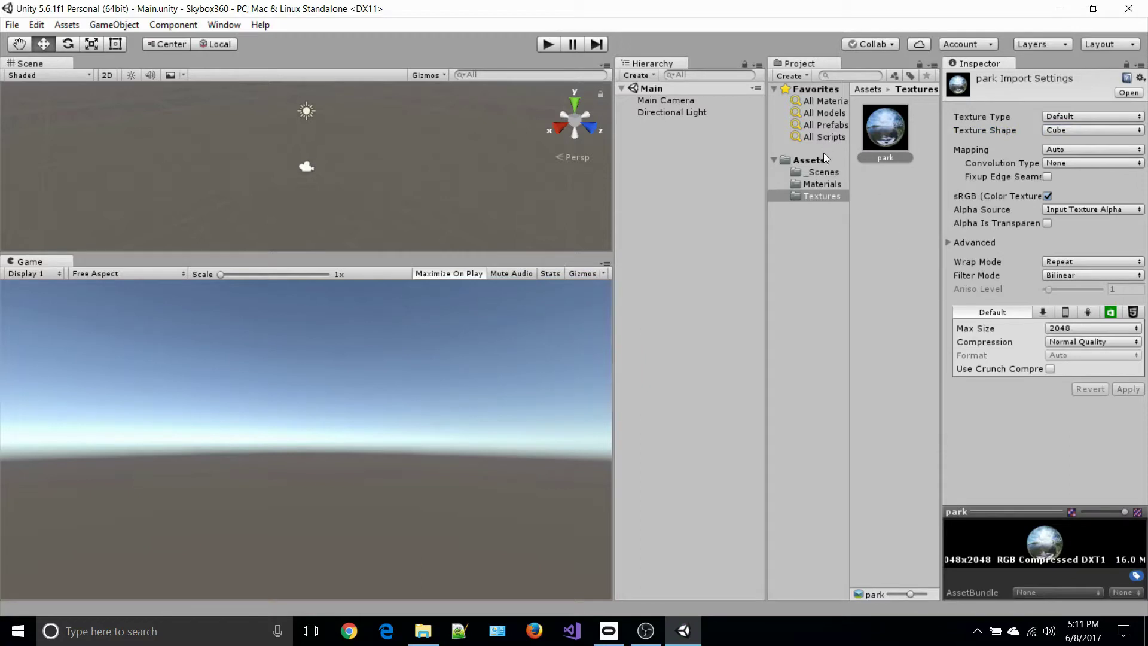
# Create a new material in the Materials folder and name it SkyboxMaterial
pyautogui.click(819, 182)
pyautogui.rightClick(884, 203)
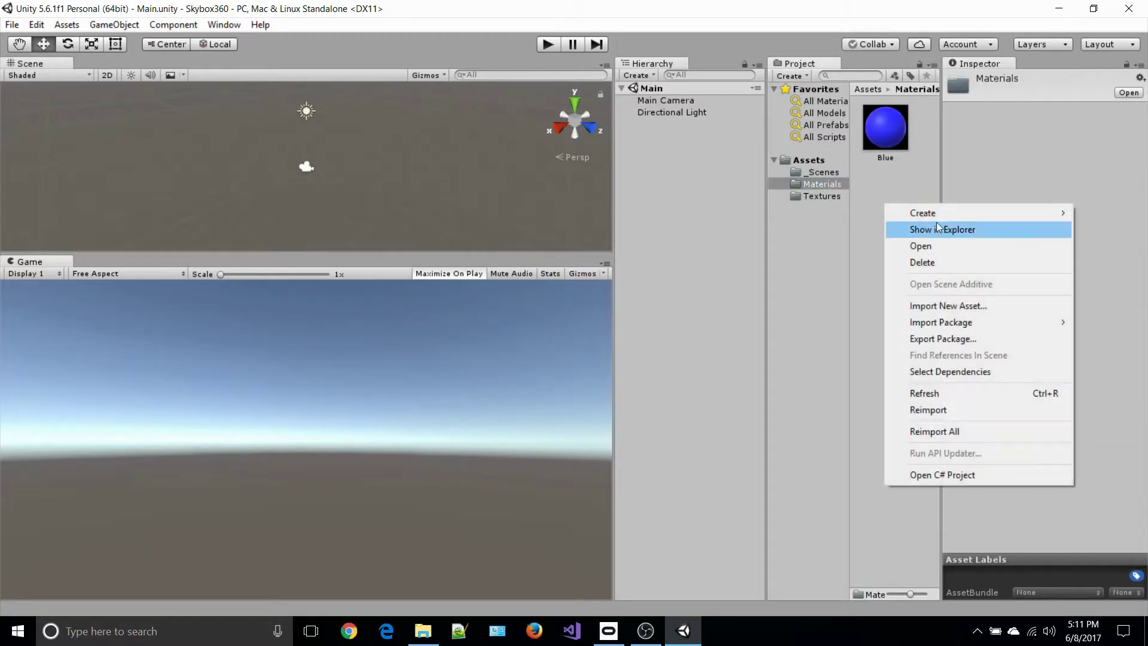
pyautogui.moveTo(949, 213)
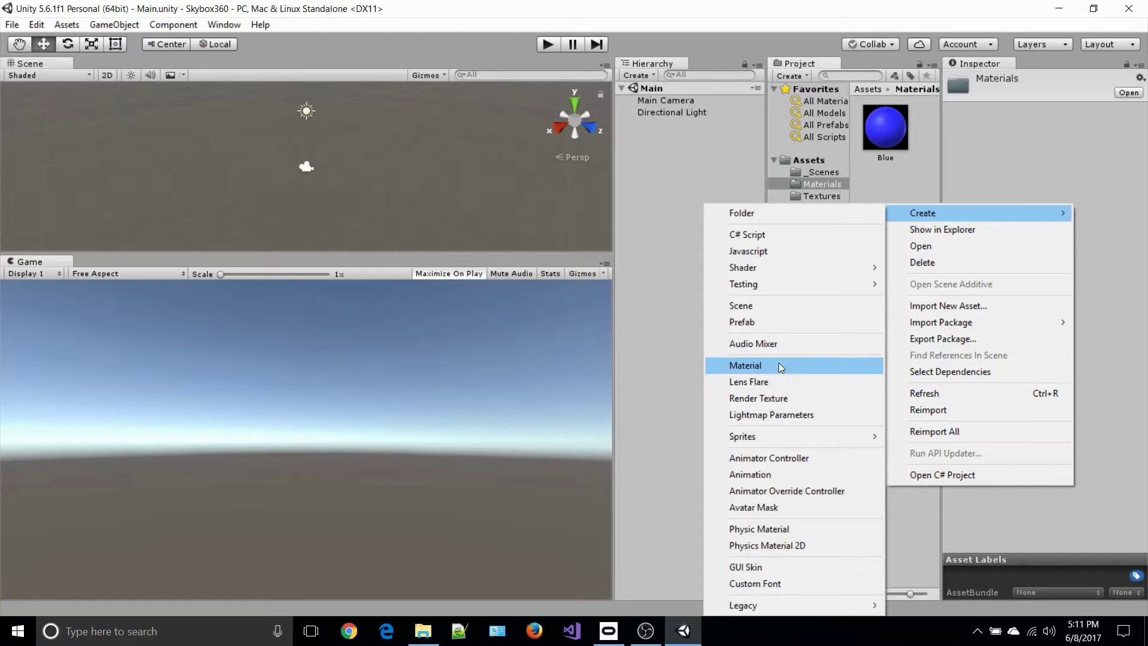
pyautogui.click(778, 362)
pyautogui.write('Sk')
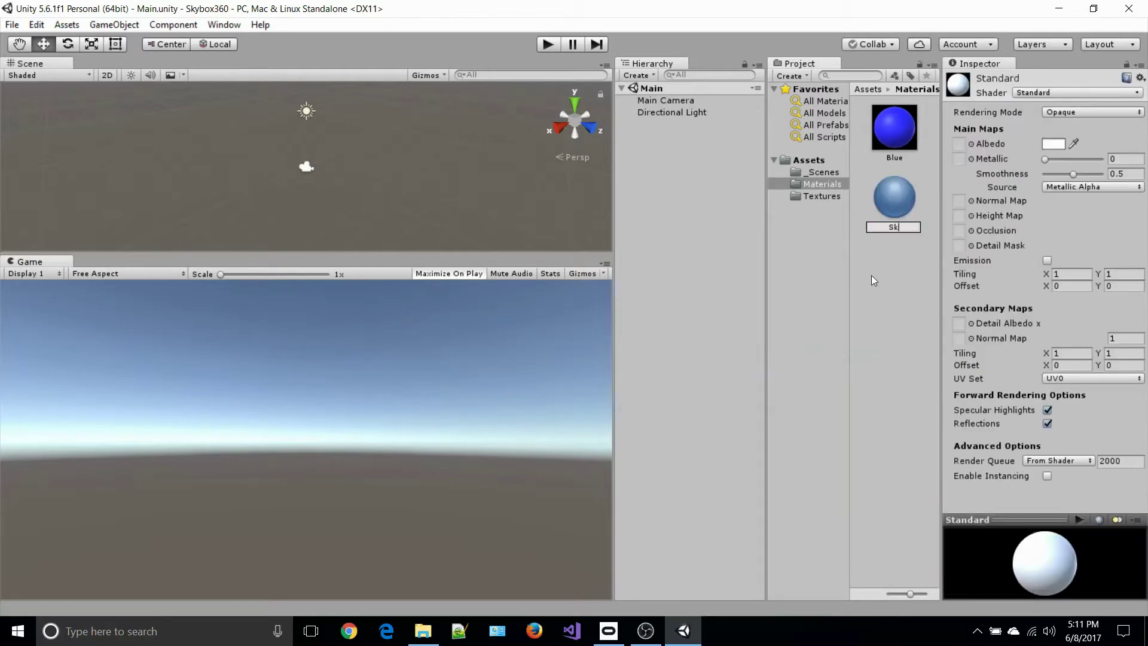
pyautogui.write('yboxMaterial')
pyautogui.press('Return')
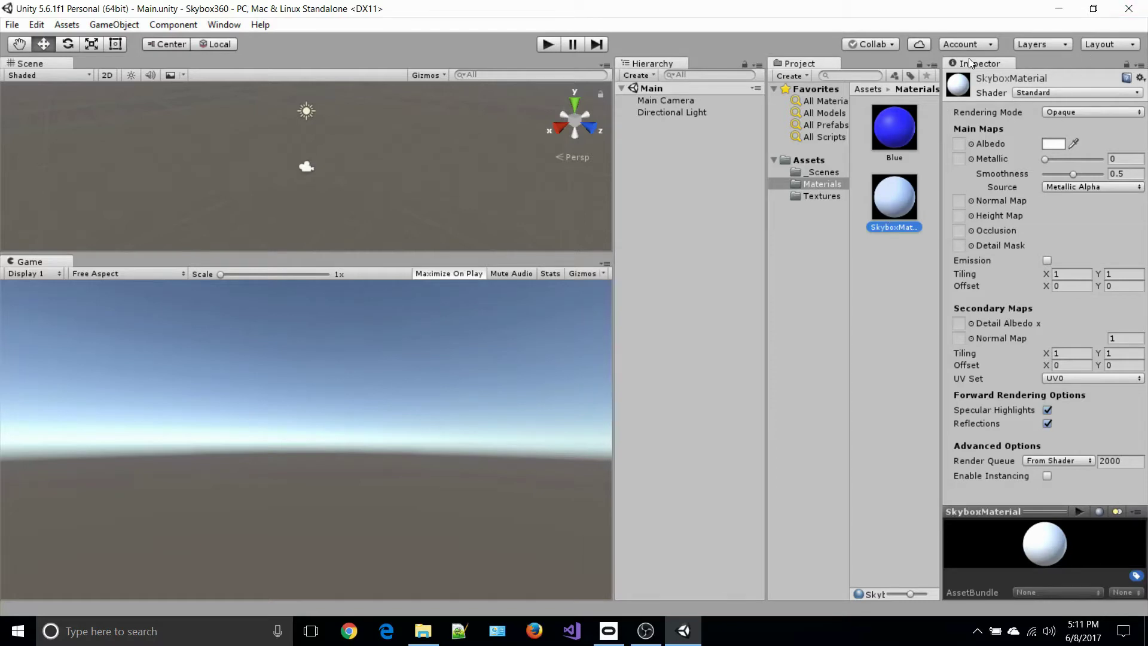
# Switch SkyboxMaterial to the Skybox/Cubemap shader and assign the park texture as its cubemap
pyautogui.click(1051, 92)
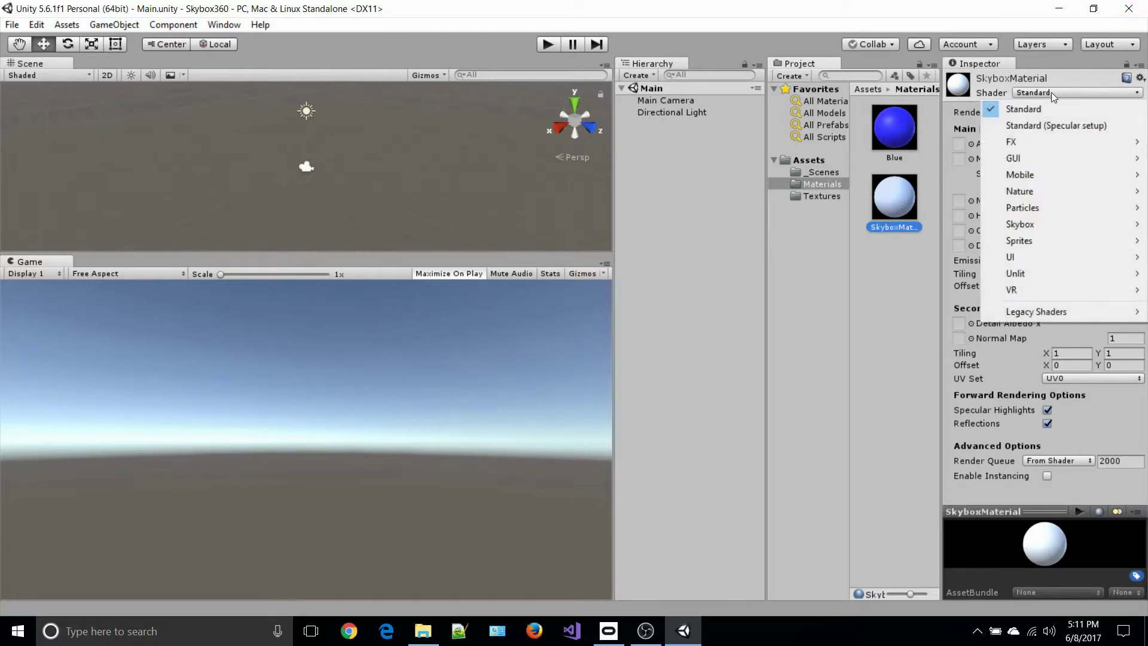
pyautogui.moveTo(1026, 223)
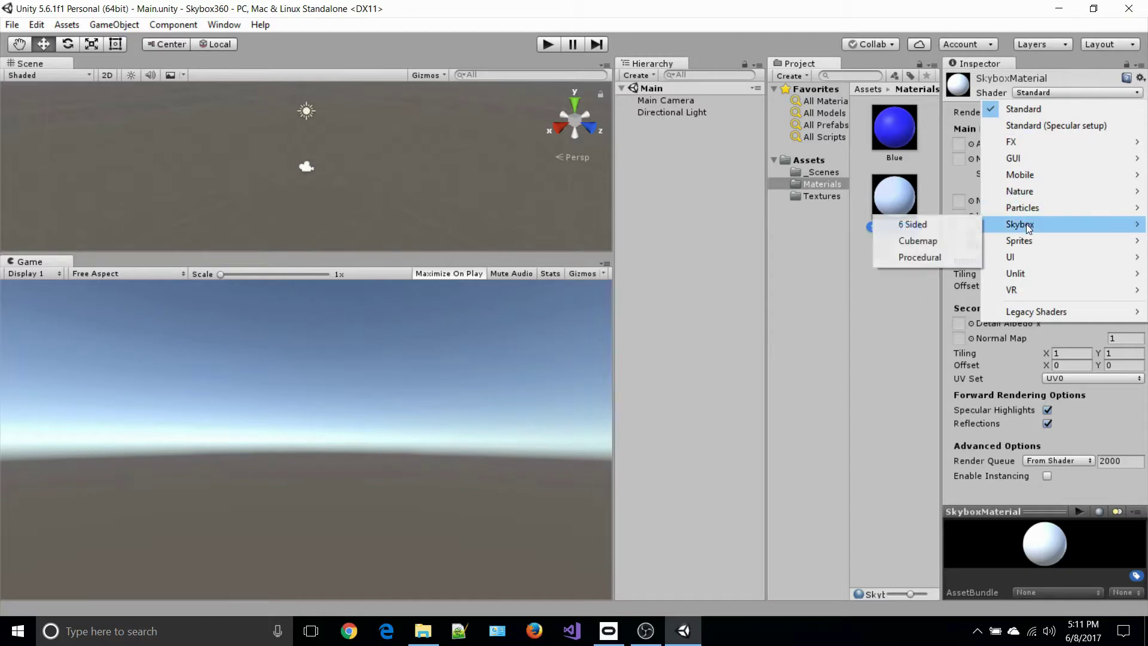
pyautogui.click(933, 241)
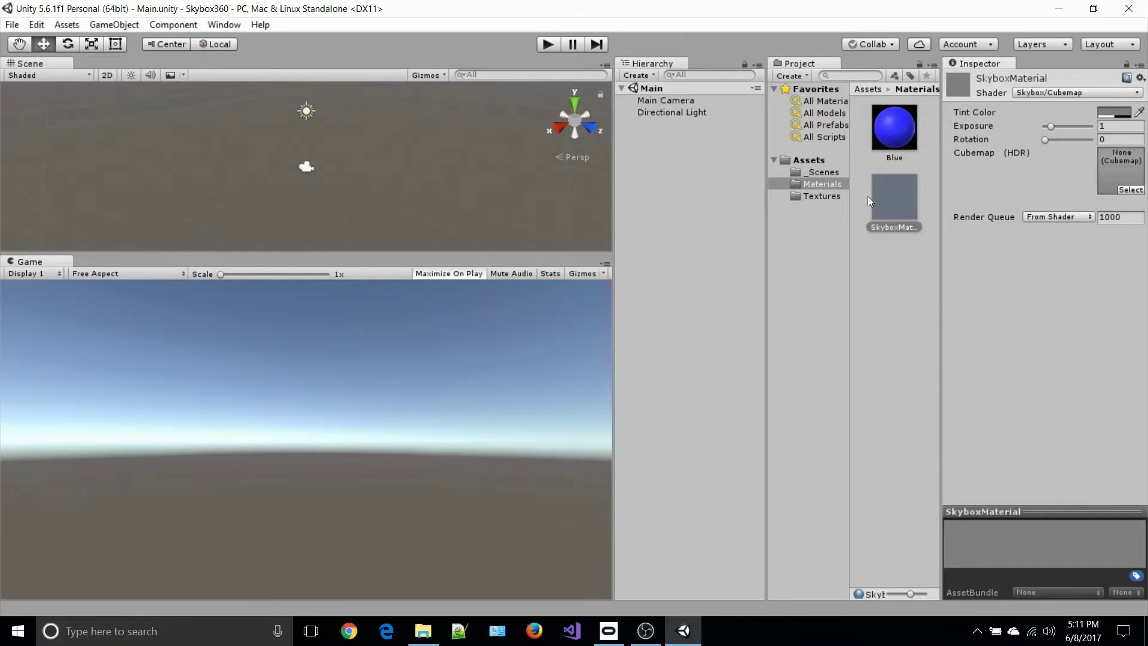
pyautogui.click(810, 196)
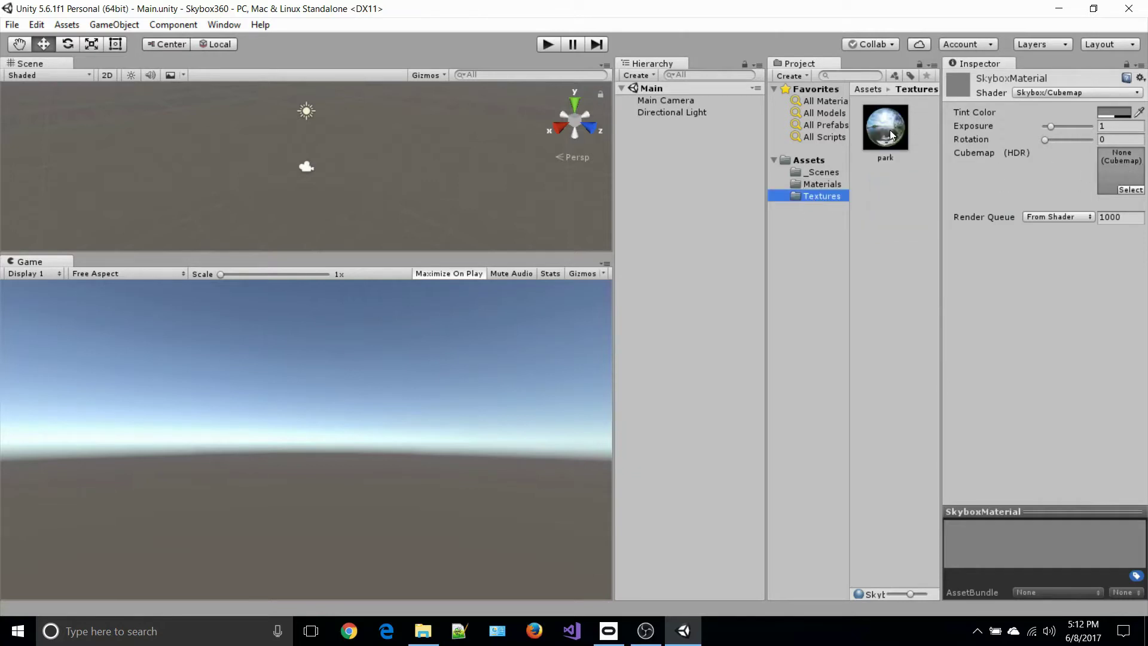
pyautogui.moveTo(891, 135); pyautogui.dragTo(1136, 169)
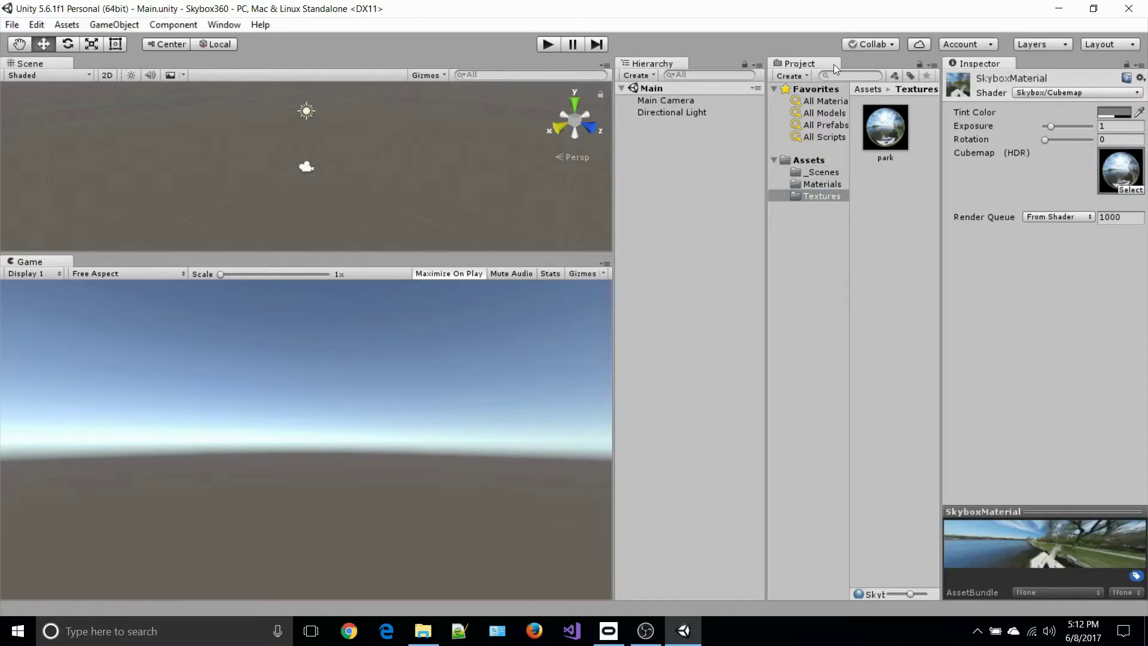
# Add a Rendering > Skybox component to the Main Camera
pyautogui.click(669, 100)
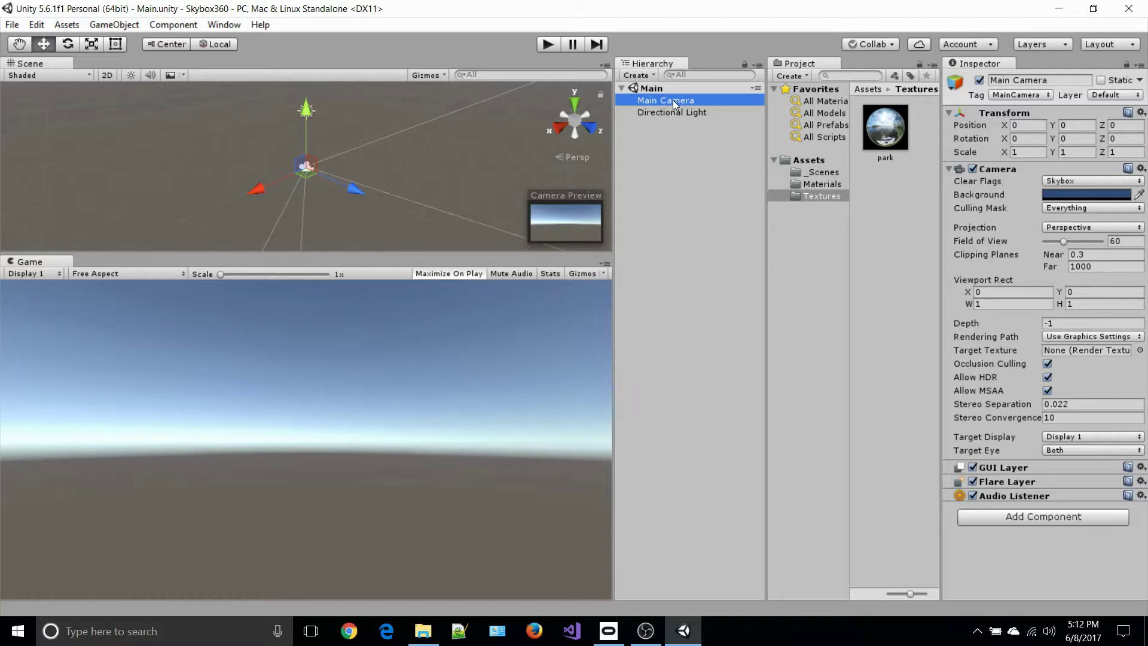
pyautogui.click(1041, 516)
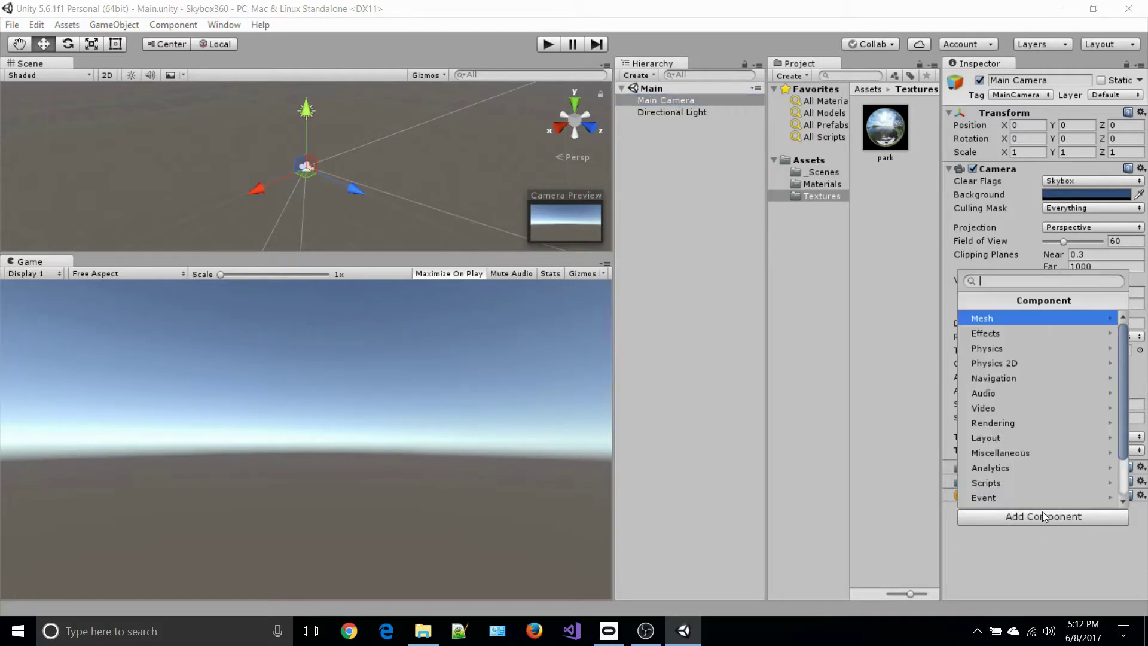
pyautogui.click(994, 421)
pyautogui.click(1002, 335)
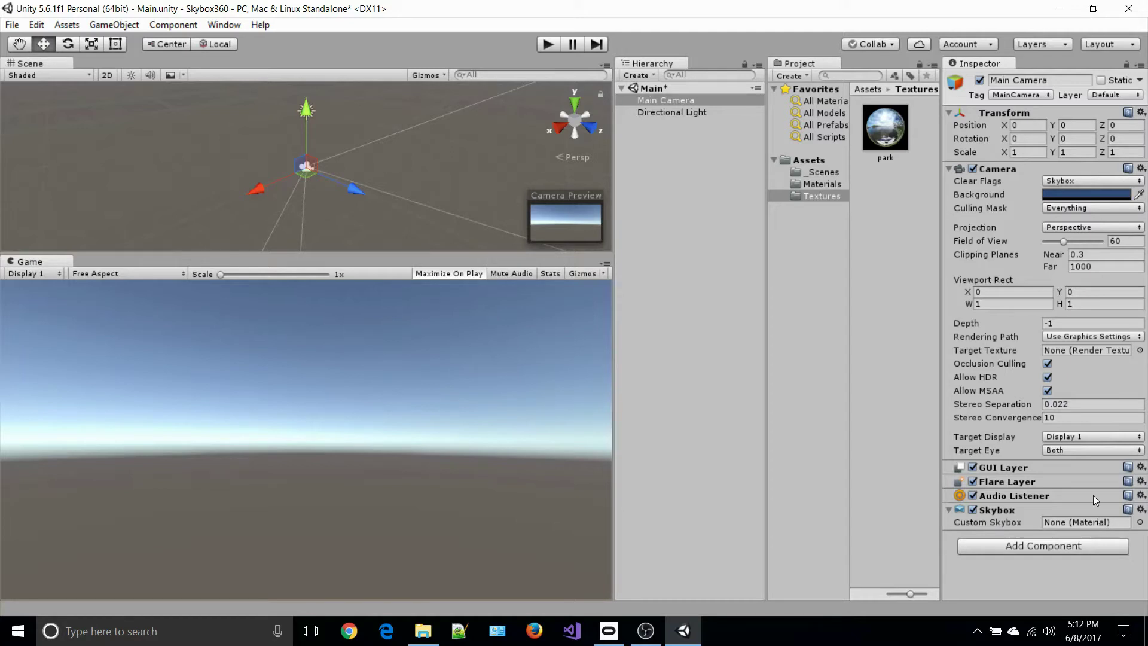
# Assign SkyboxMaterial to the camera's Custom Skybox and test the park panorama in Play mode
pyautogui.click(822, 185)
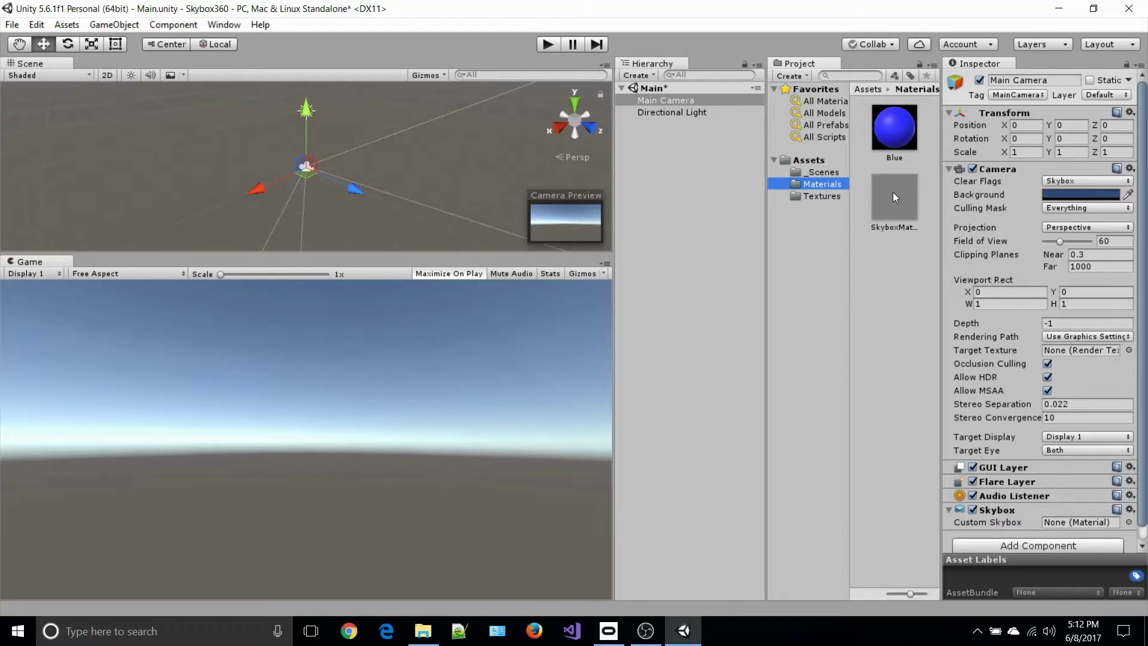
pyautogui.moveTo(892, 192); pyautogui.dragTo(1067, 522)
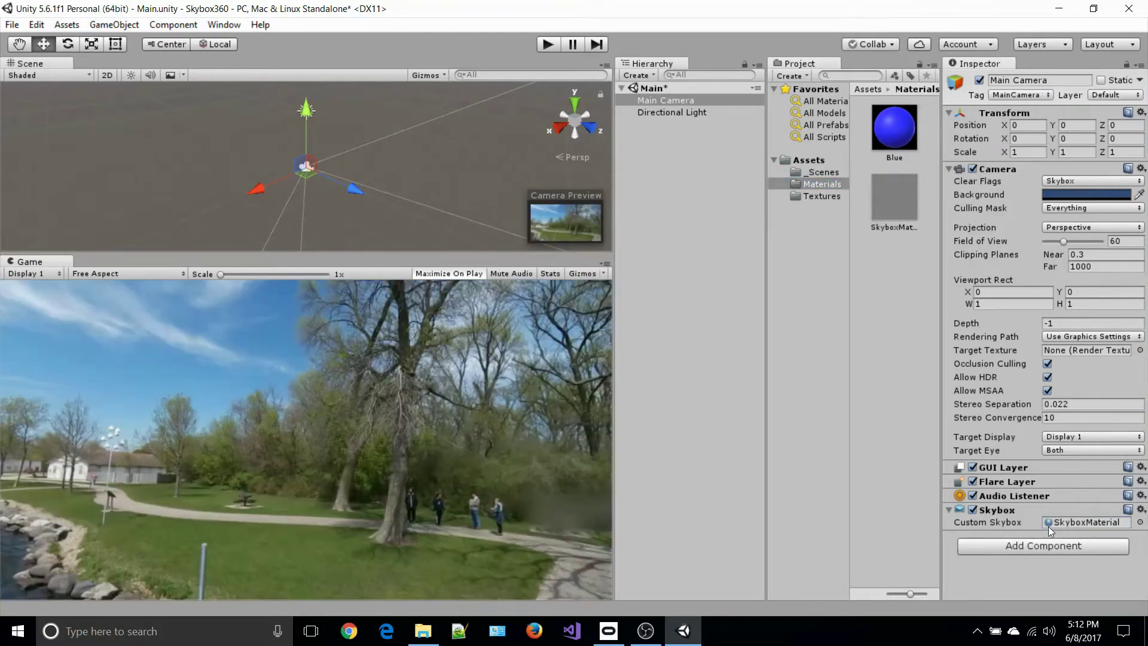
pyautogui.click(546, 43)
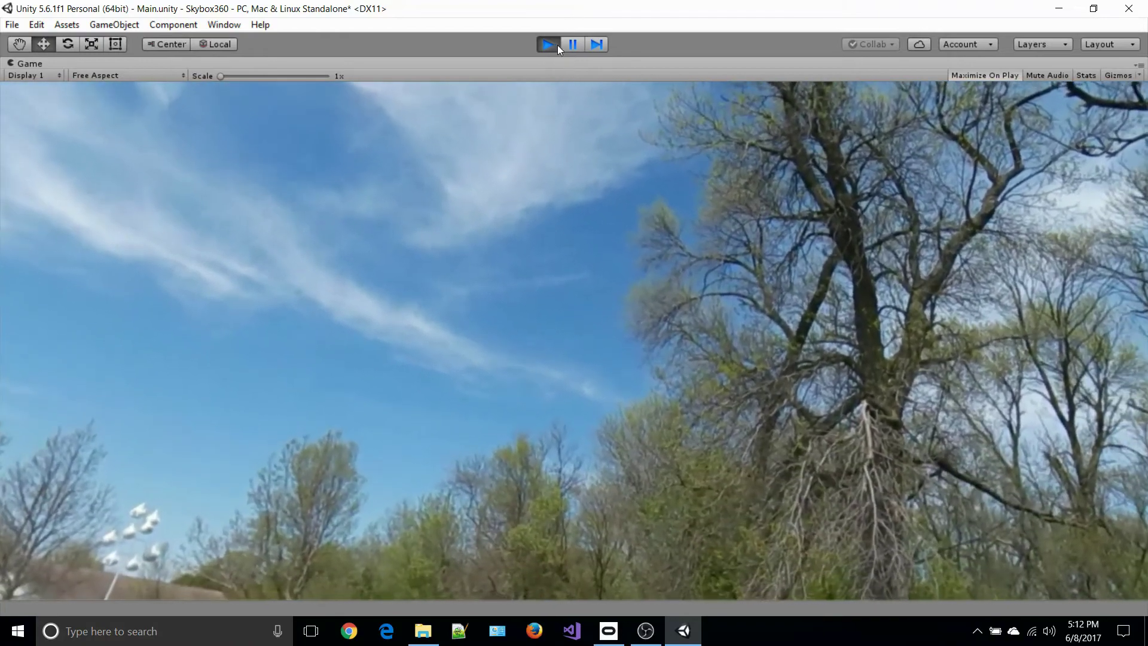
pyautogui.click(538, 44)
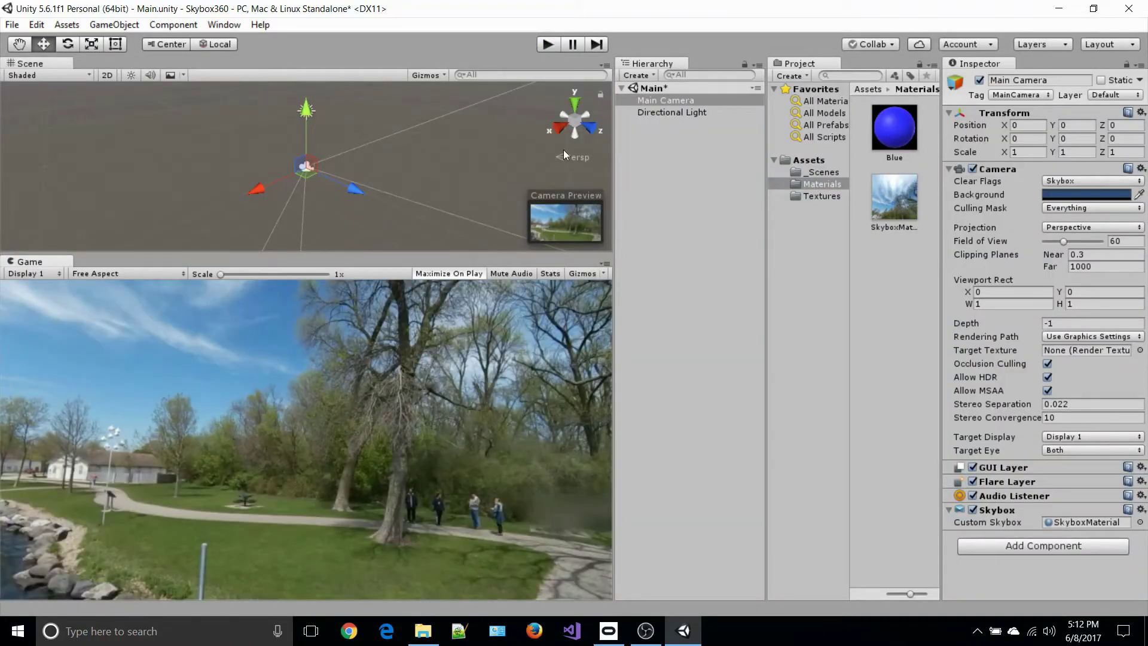
pyautogui.rightClick(658, 174)
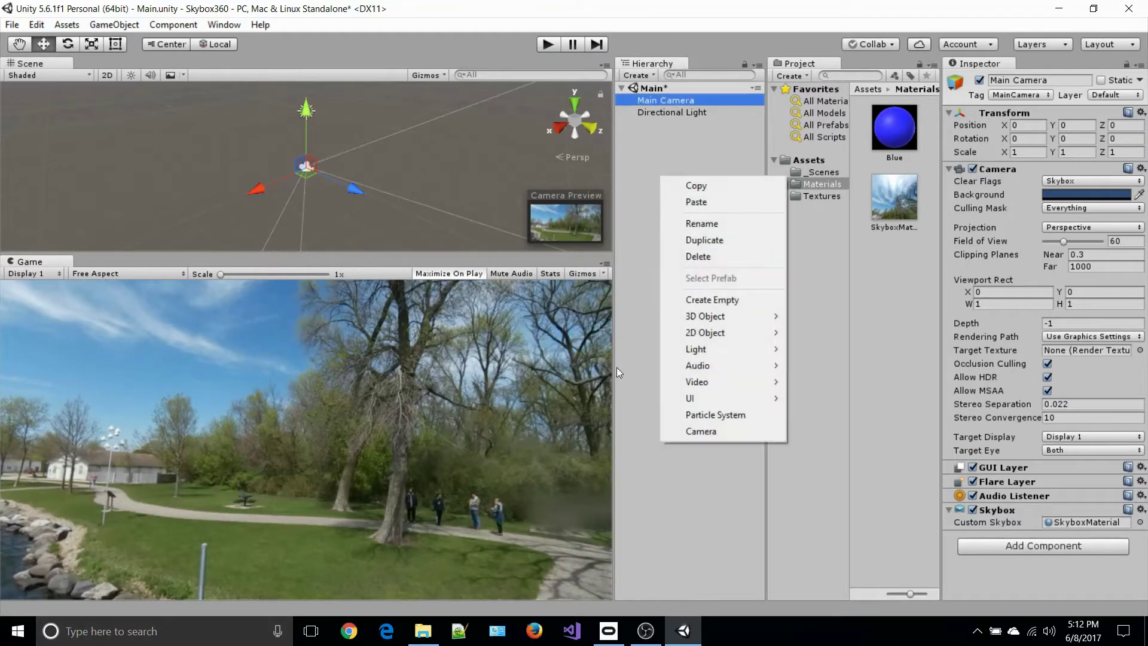
# Add a 3D Plane object to the scene from the Hierarchy
pyautogui.click(651, 213)
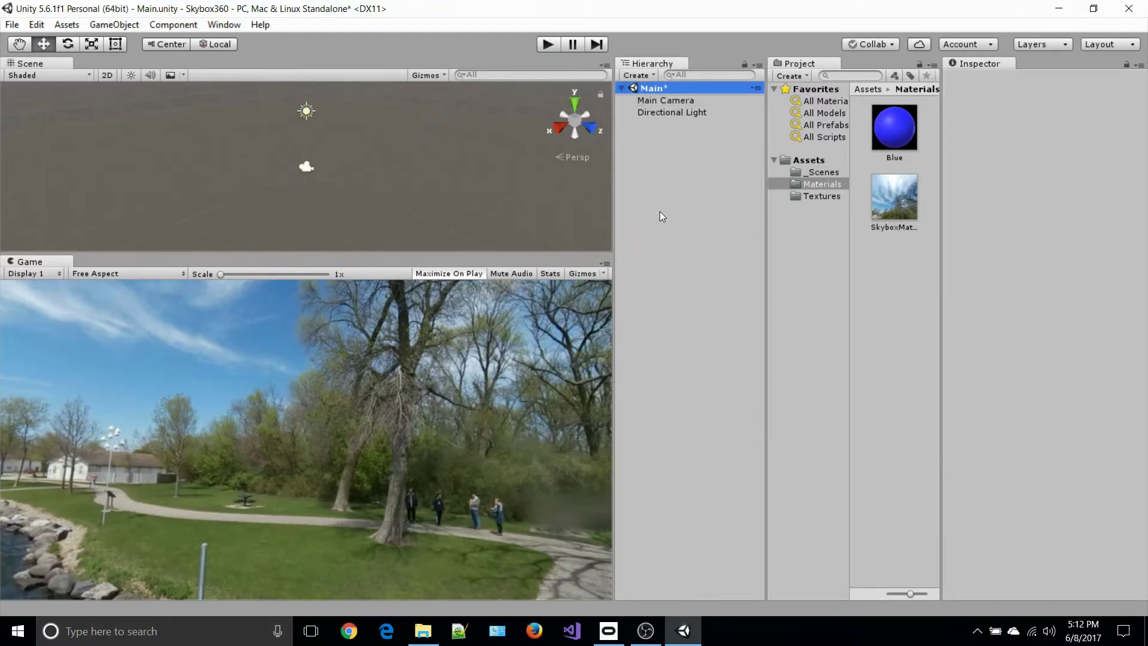
pyautogui.rightClick(660, 215)
pyautogui.moveTo(703, 352)
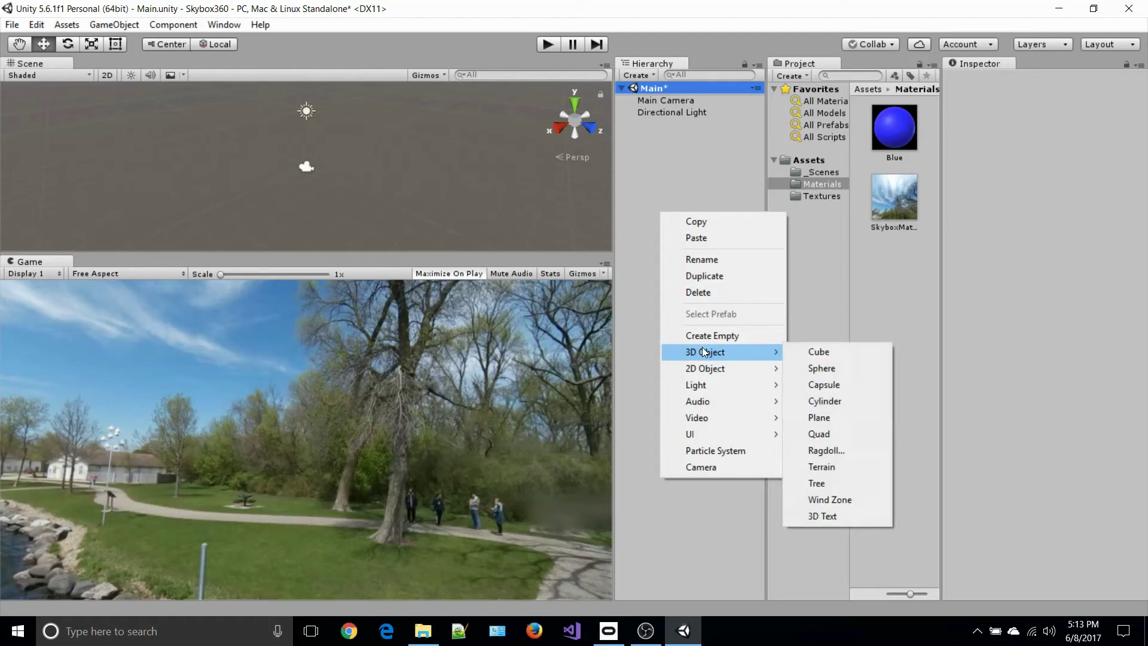
pyautogui.click(834, 417)
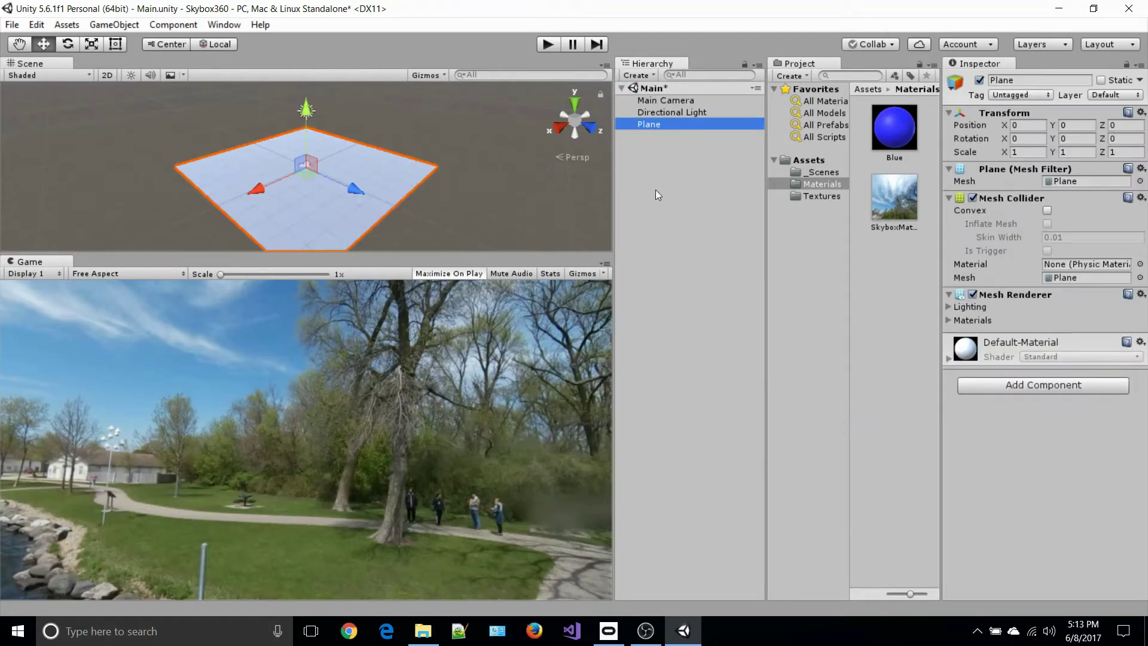
# Set the Plane's Y position to -10, preview, then lower it to -50 and preview again
pyautogui.click(1076, 125)
pyautogui.write('-10')
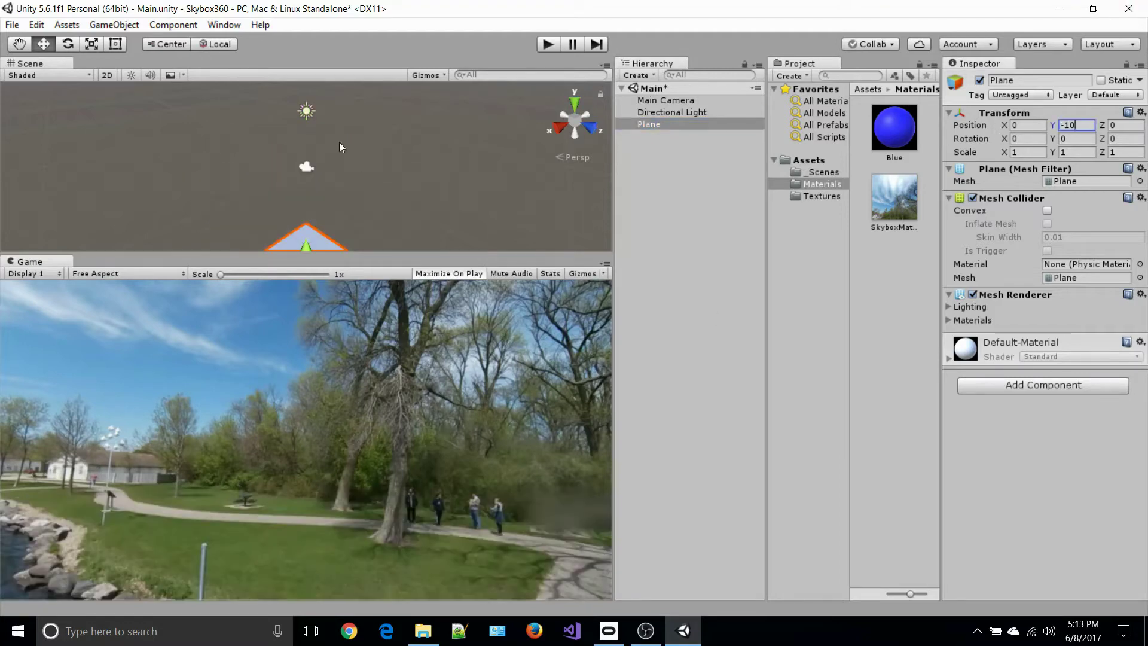
pyautogui.click(547, 44)
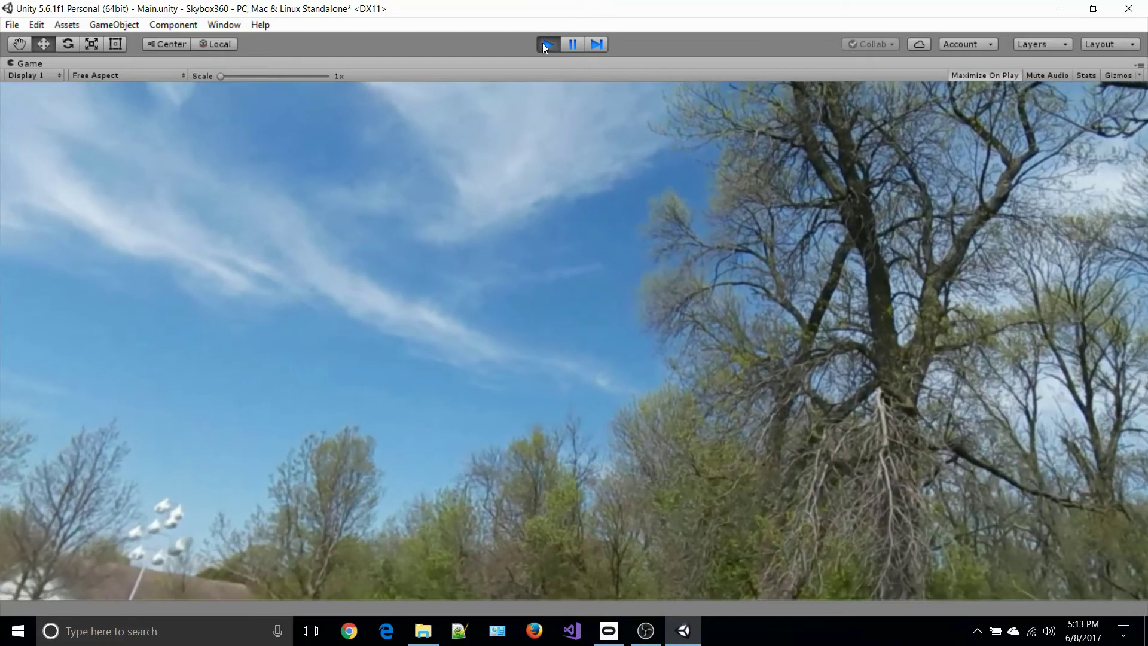
pyautogui.click(546, 45)
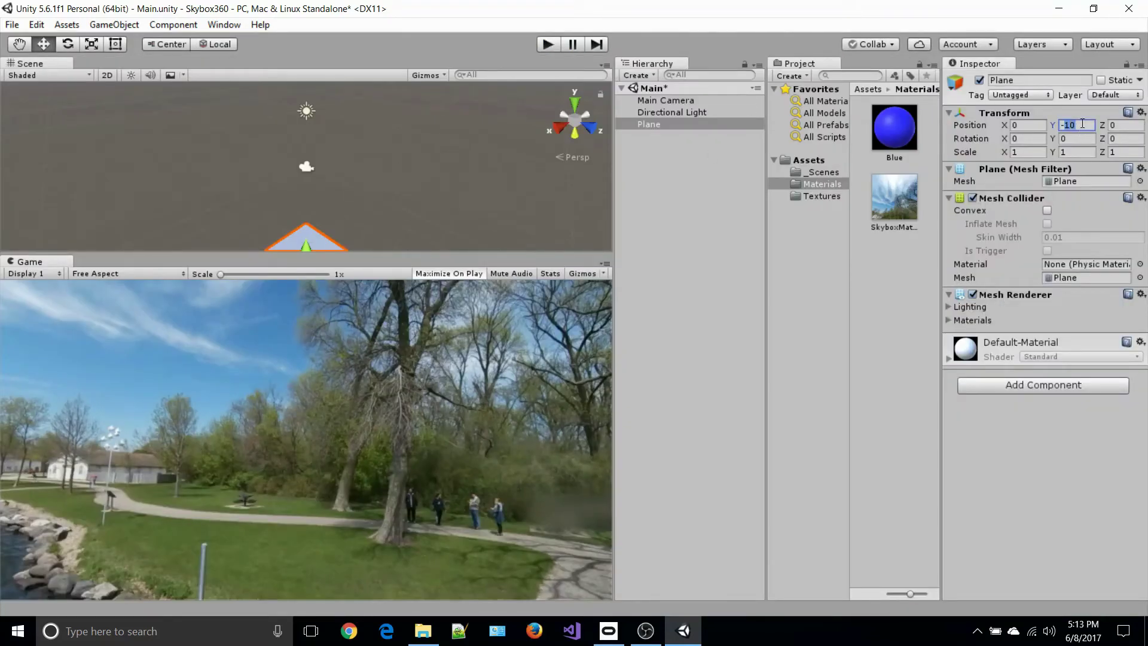
pyautogui.write('-50')
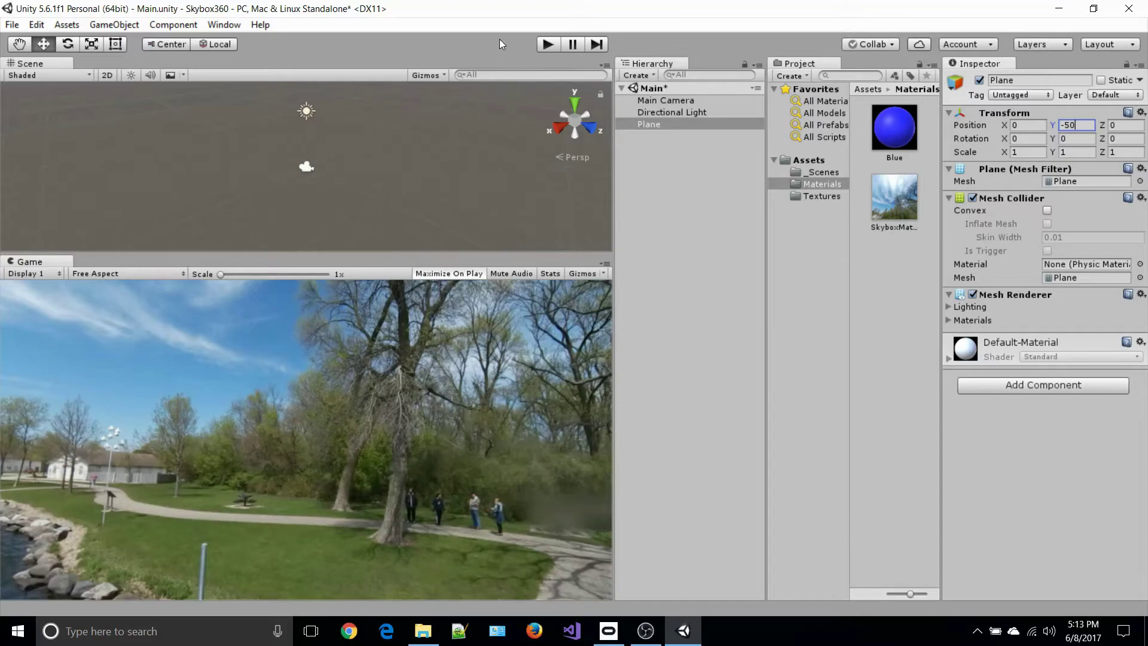
pyautogui.click(552, 44)
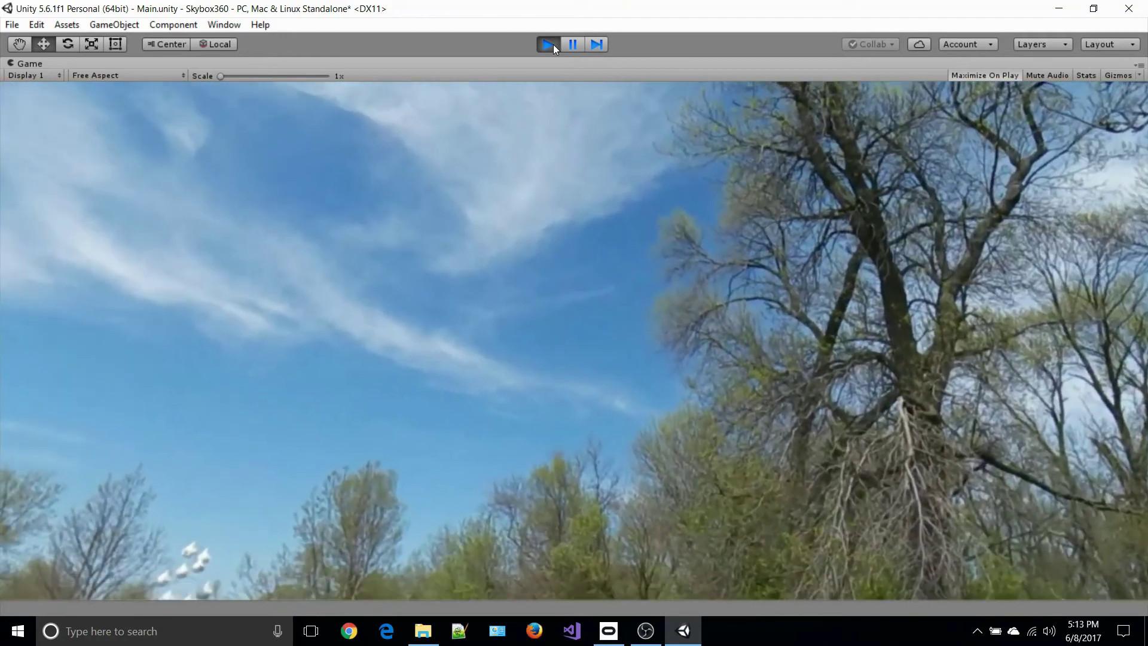
# Scale the plane to 6 on X and 4 on Z
pyautogui.click(548, 45)
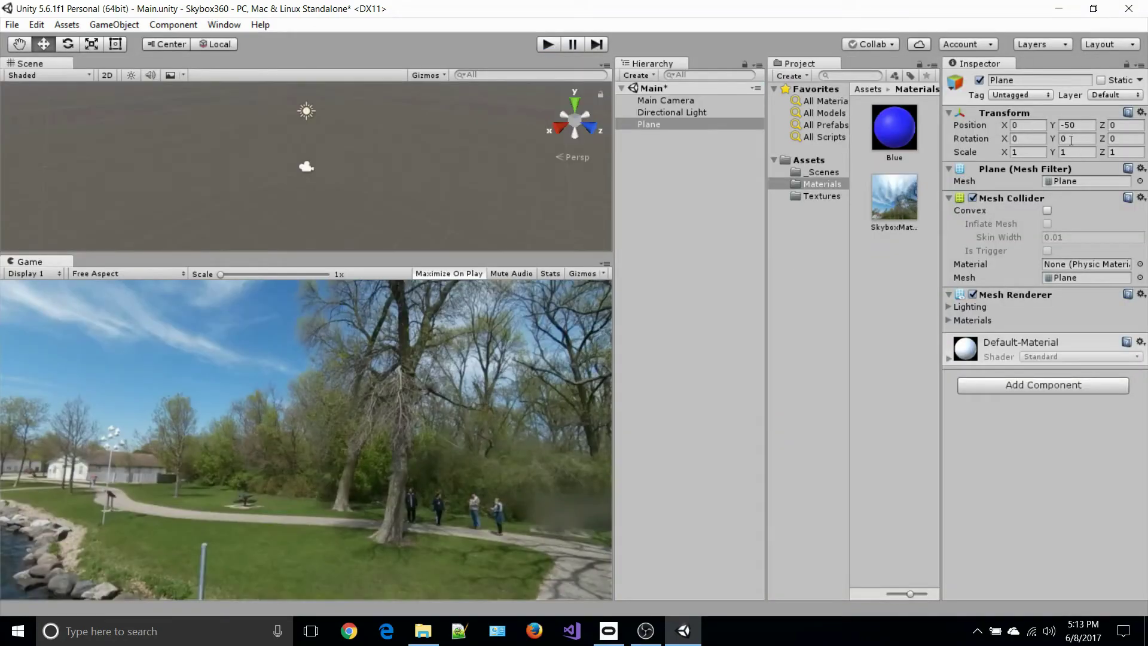
pyautogui.click(1011, 152)
pyautogui.write('6')
pyautogui.press('Tab')
pyautogui.press('Tab')
pyautogui.write('4')
# Rotate the plane 5° on X and 42° on Y, move it to X 10, Z 10, and preview
pyautogui.click(1020, 137)
pyautogui.click(1073, 138)
pyautogui.write('42')
pyautogui.click(1011, 138)
pyautogui.write('5')
pyautogui.write('10')
pyautogui.press('Tab')
pyautogui.press('Tab')
pyautogui.write('10')
pyautogui.click(548, 45)
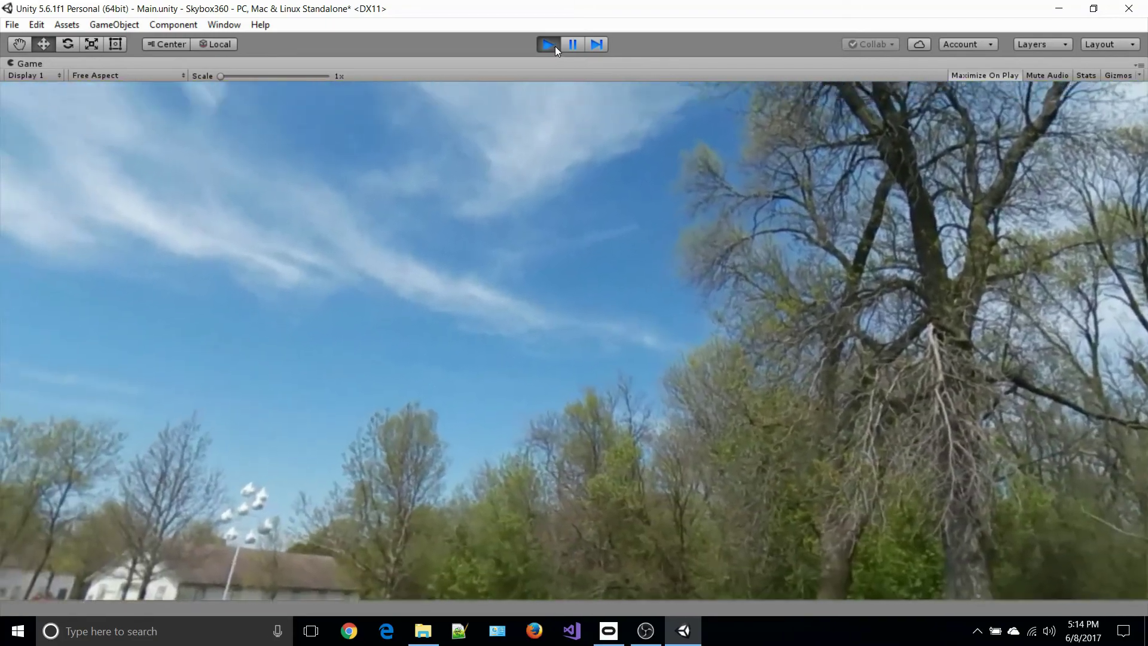
pyautogui.click(555, 45)
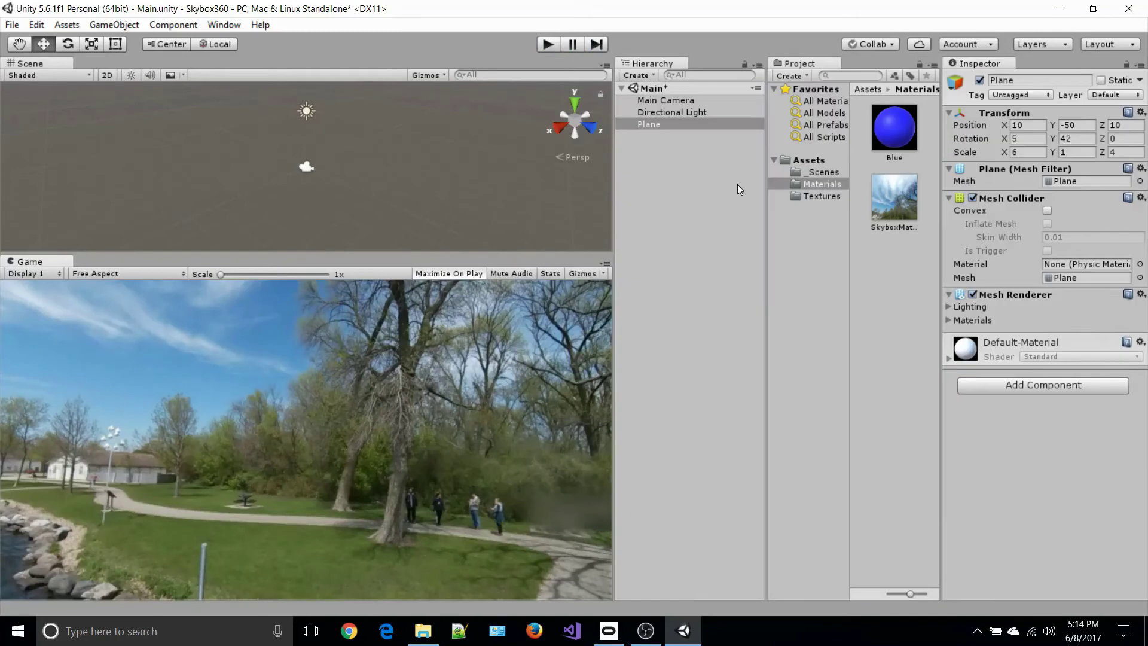
# Add a new 3D Cylinder to the Main scene
pyautogui.click(651, 176)
pyautogui.click(650, 88)
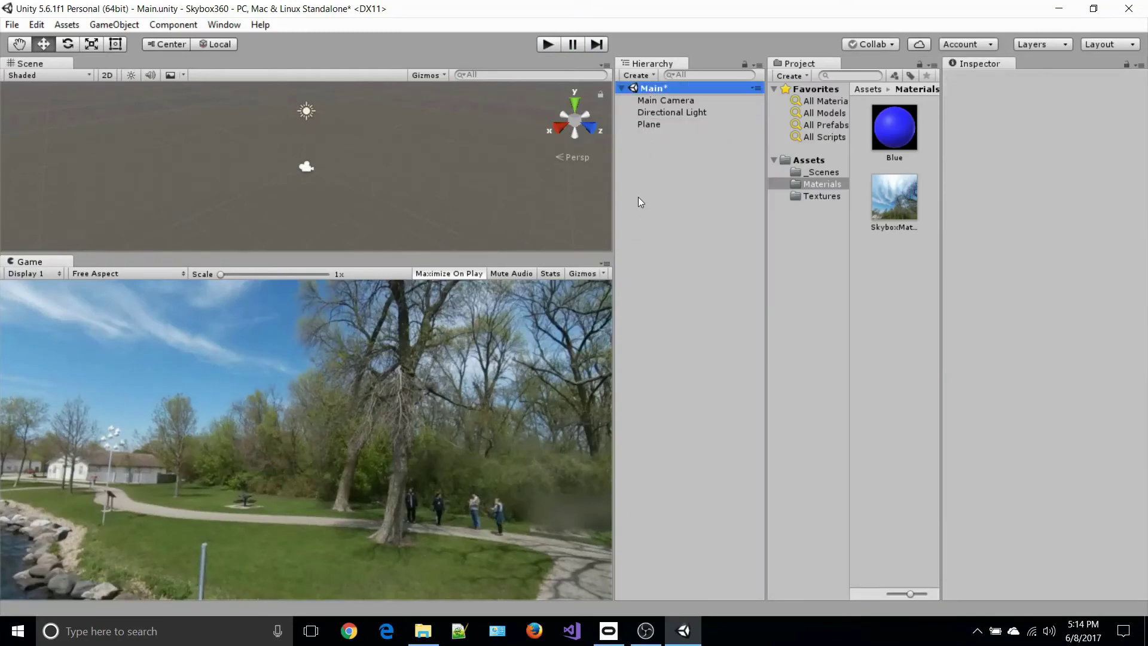
pyautogui.rightClick(638, 201)
pyautogui.moveTo(672, 338)
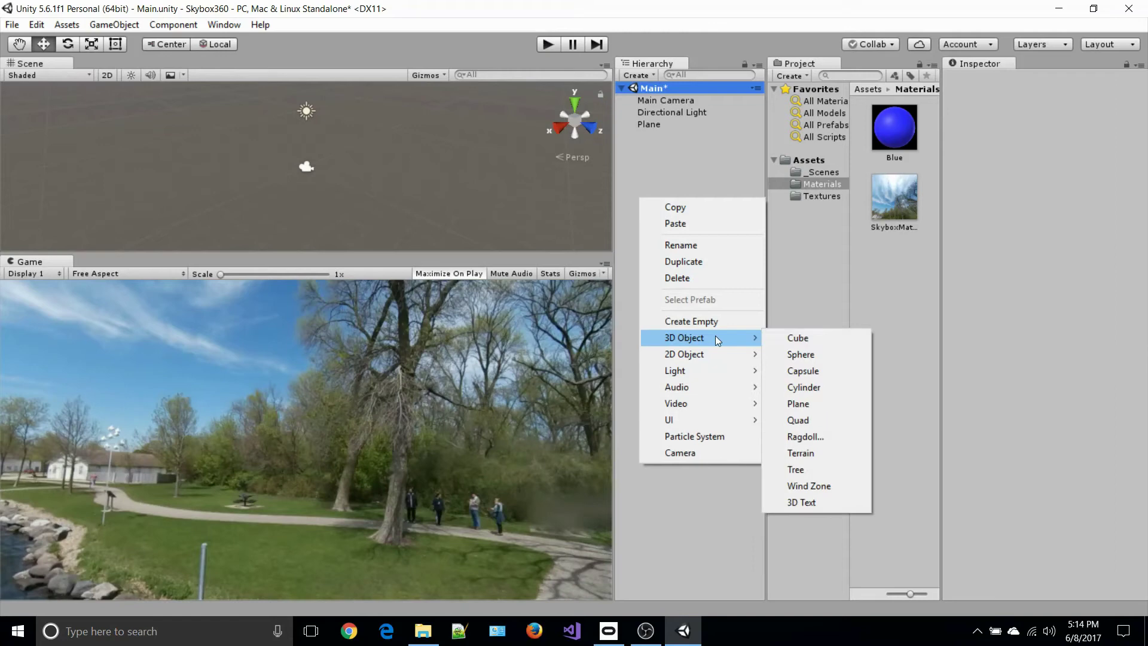
pyautogui.click(820, 387)
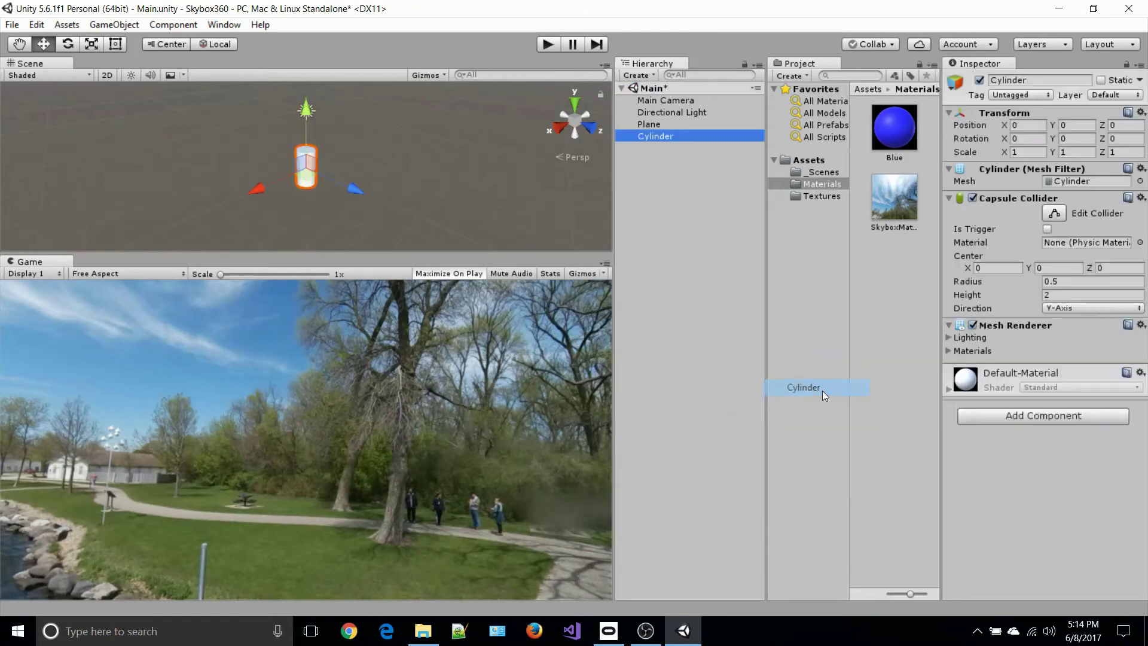
# Flatten the cylinder to scale 5, 0.3, 5 and apply the Blue material
pyautogui.click(1069, 152)
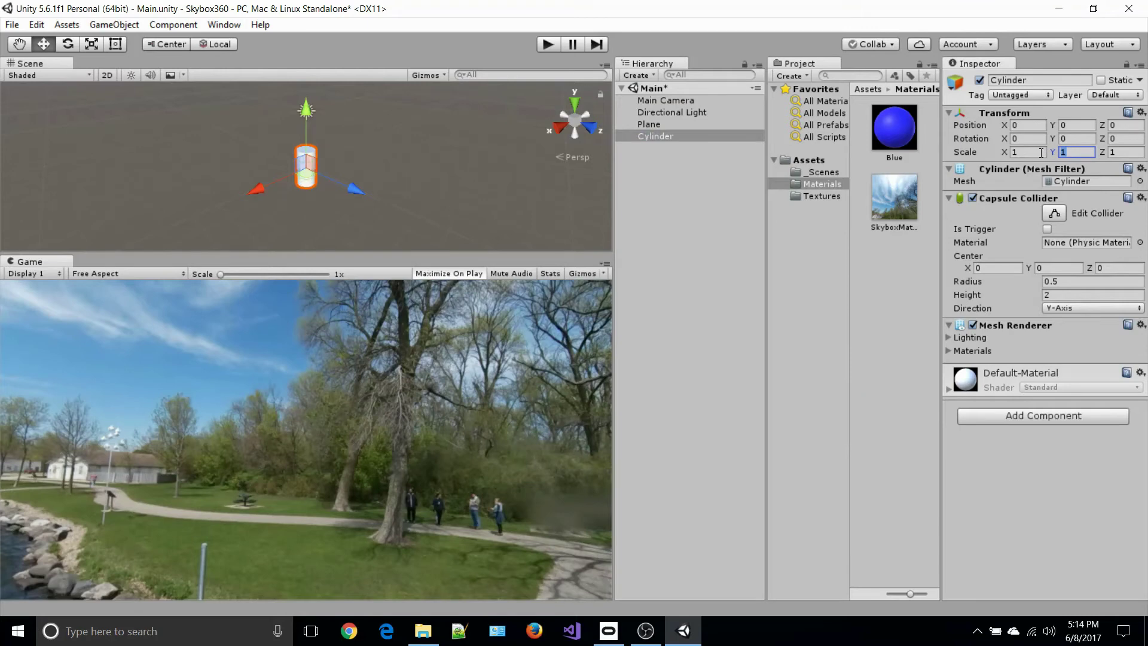
pyautogui.write('0.3')
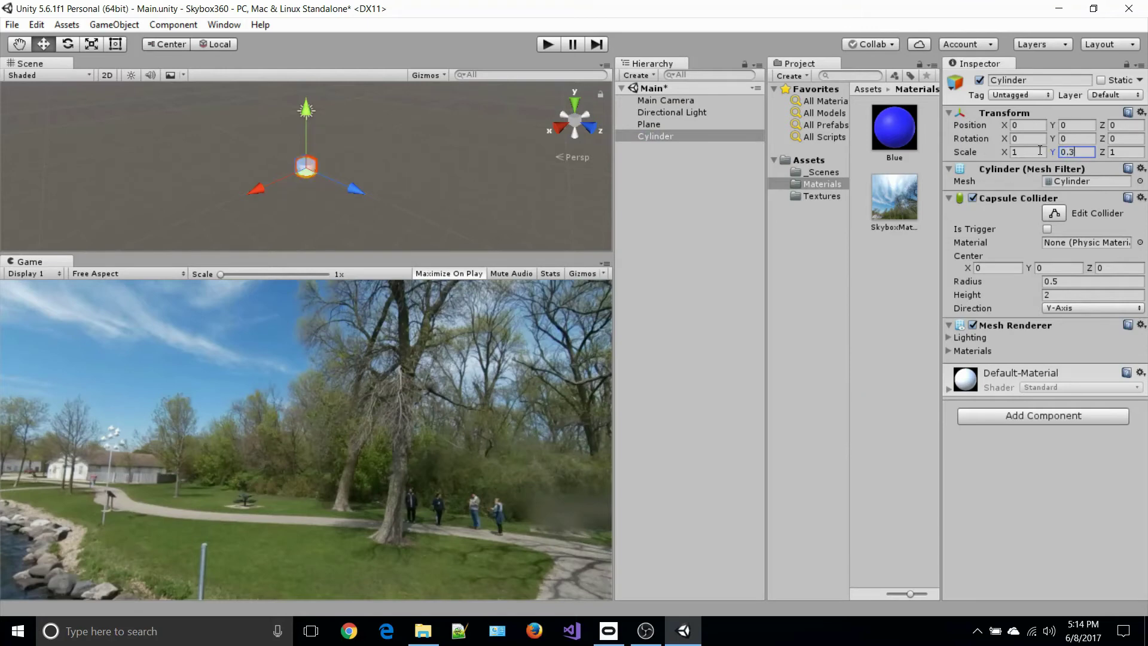
pyautogui.click(1029, 152)
pyautogui.write('5')
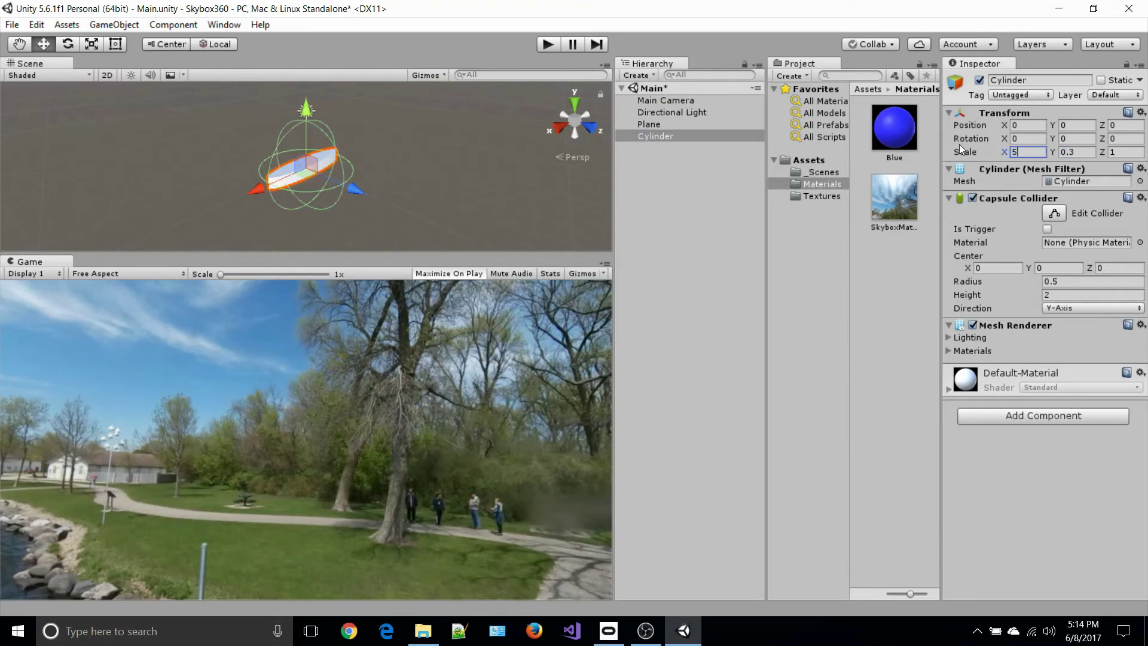
pyautogui.press('Tab')
pyautogui.press('Tab')
pyautogui.write('5')
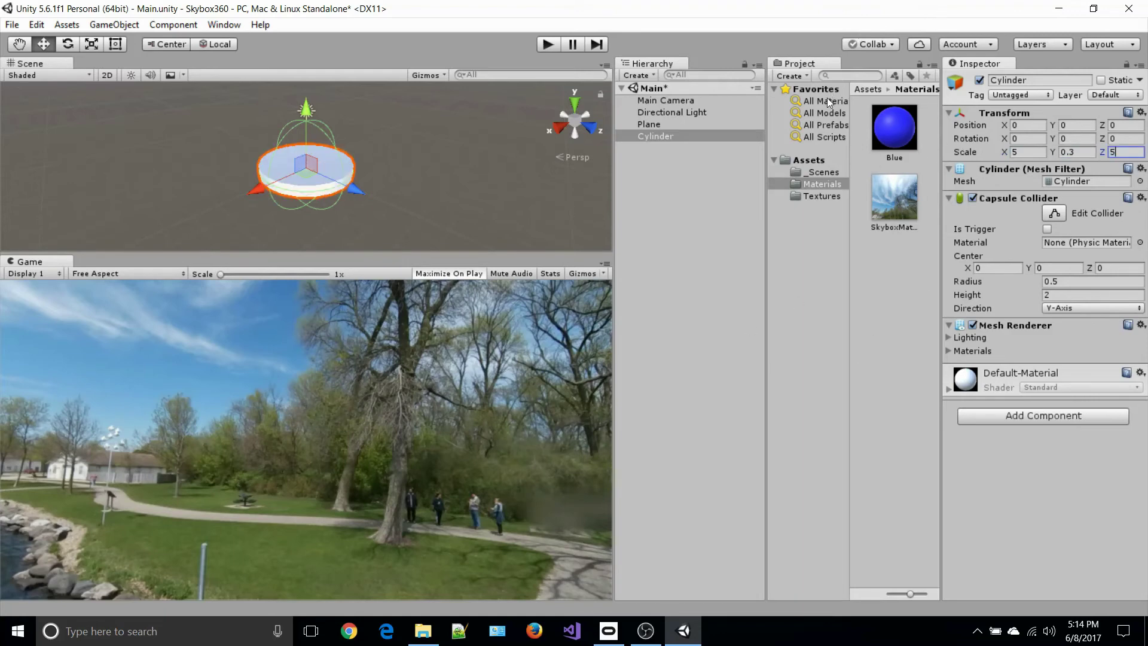
pyautogui.moveTo(895, 130); pyautogui.dragTo(336, 175)
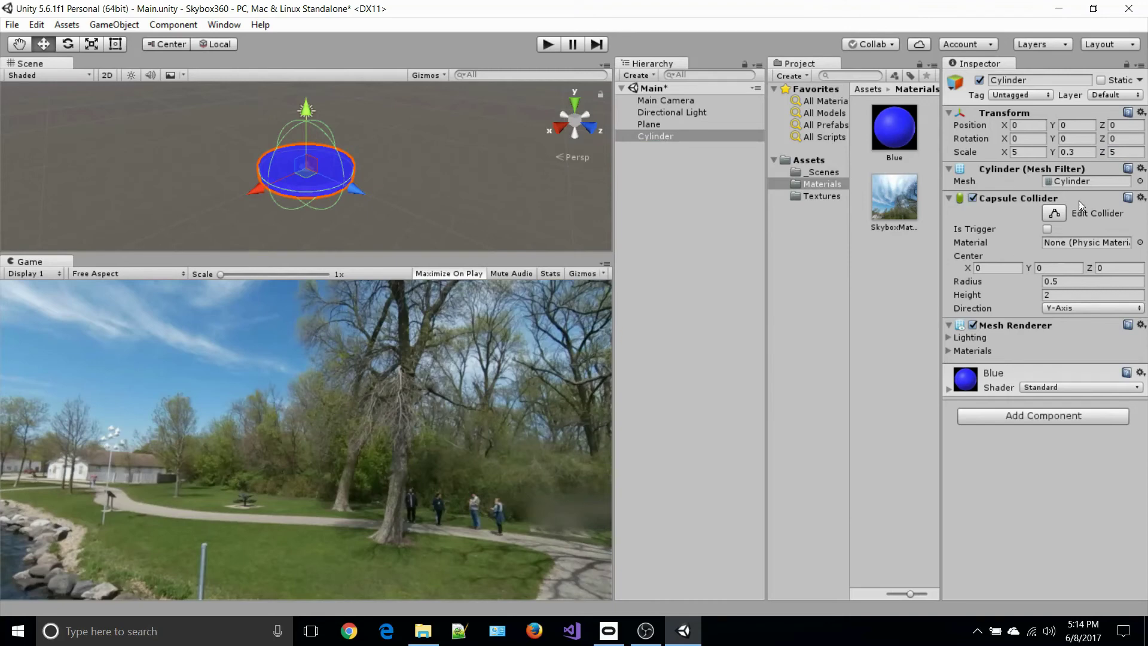
# Enter Y -50, X 50 and Z 50 for the Cylinder's Position, then preview it in play mode
pyautogui.click(1084, 125)
pyautogui.write('-50')
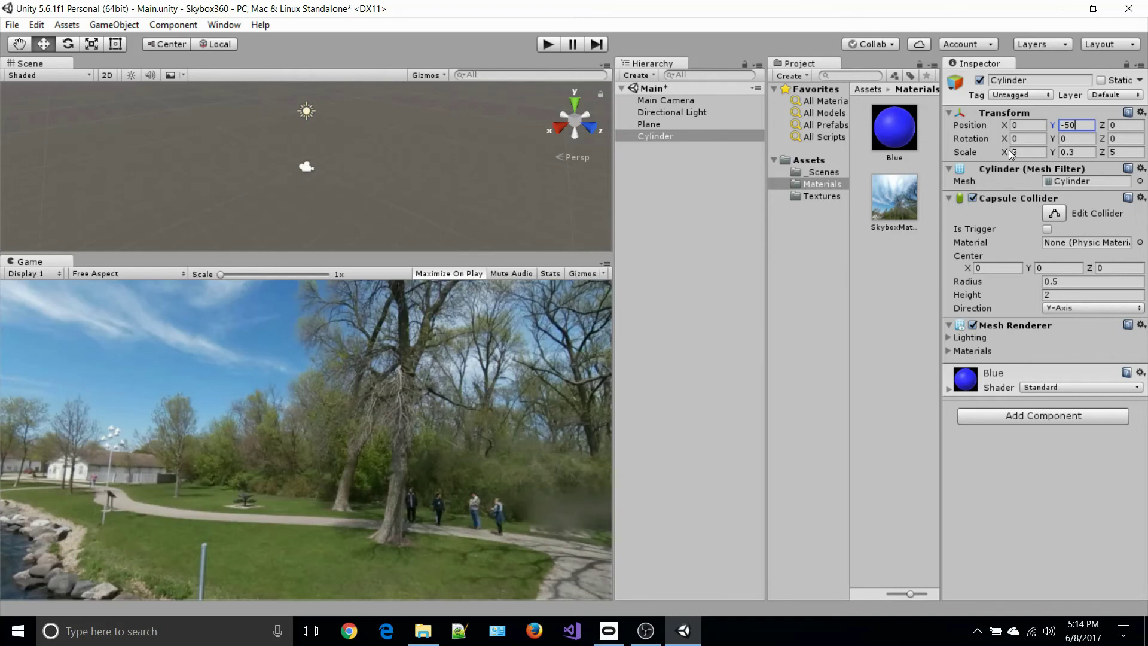
pyautogui.click(986, 124)
pyautogui.write('50')
pyautogui.press('Tab')
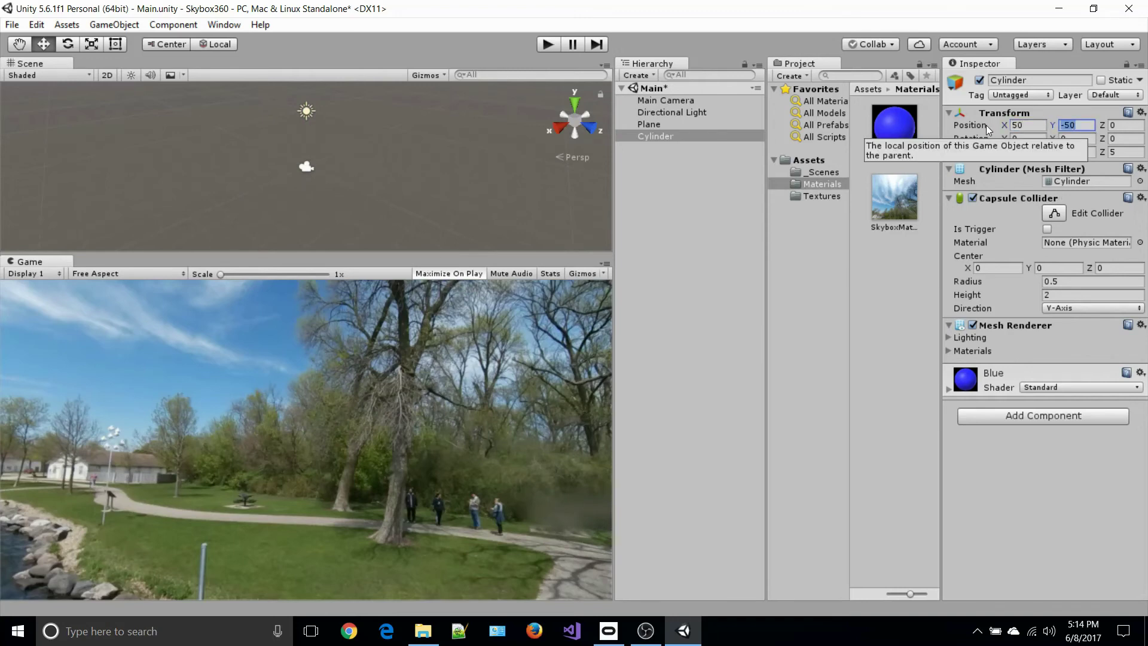
pyautogui.press('Tab')
pyautogui.write('50')
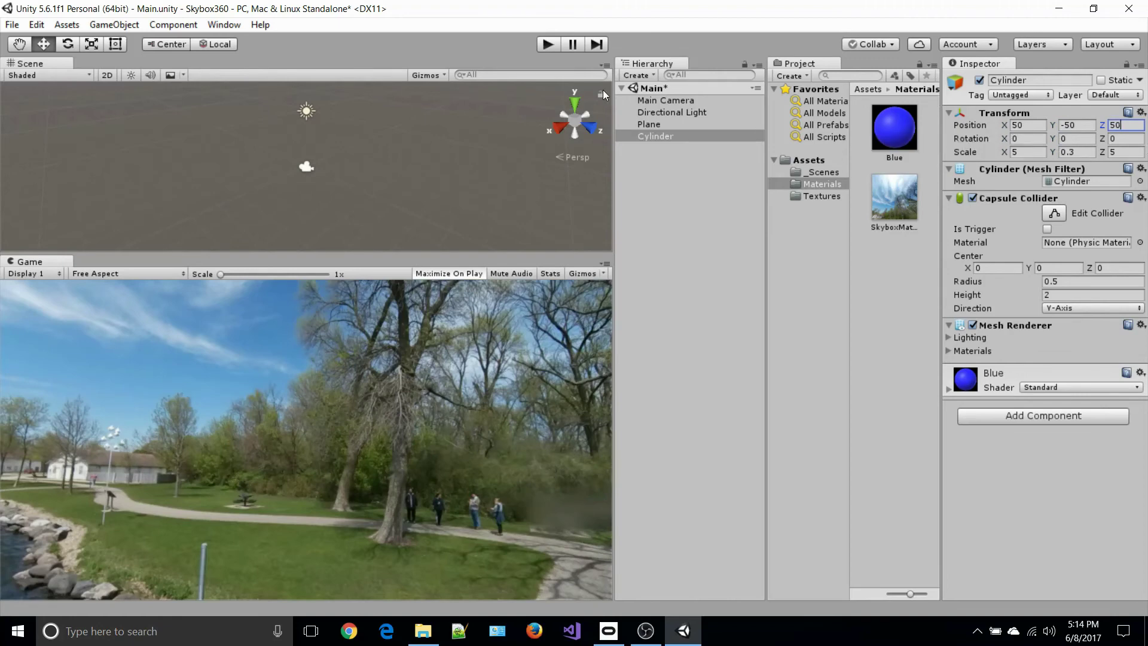
pyautogui.click(548, 43)
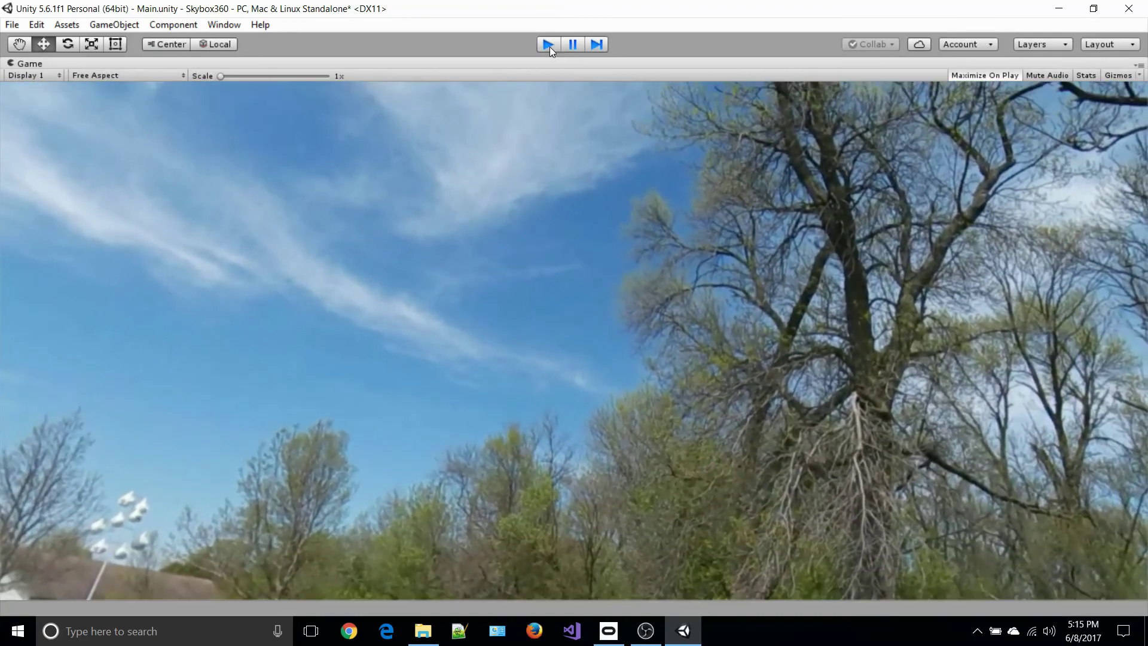
# Exit play mode and change the Cylinder's Position Z to -50 in the Inspector
pyautogui.click(548, 45)
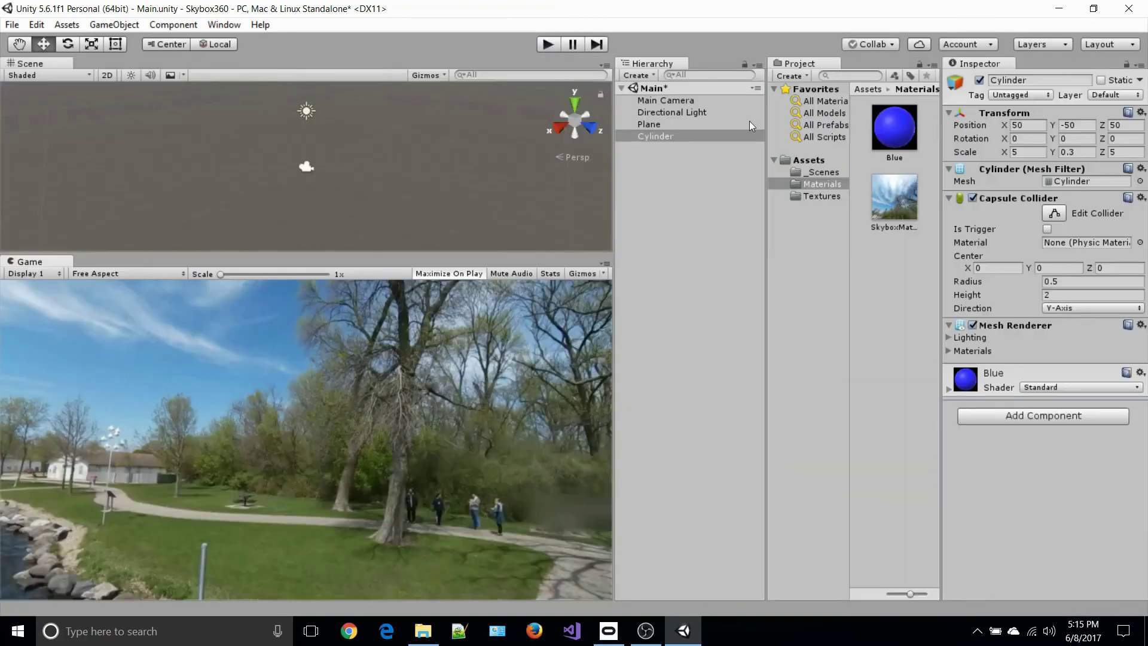
pyautogui.click(1118, 124)
pyautogui.click(1141, 169)
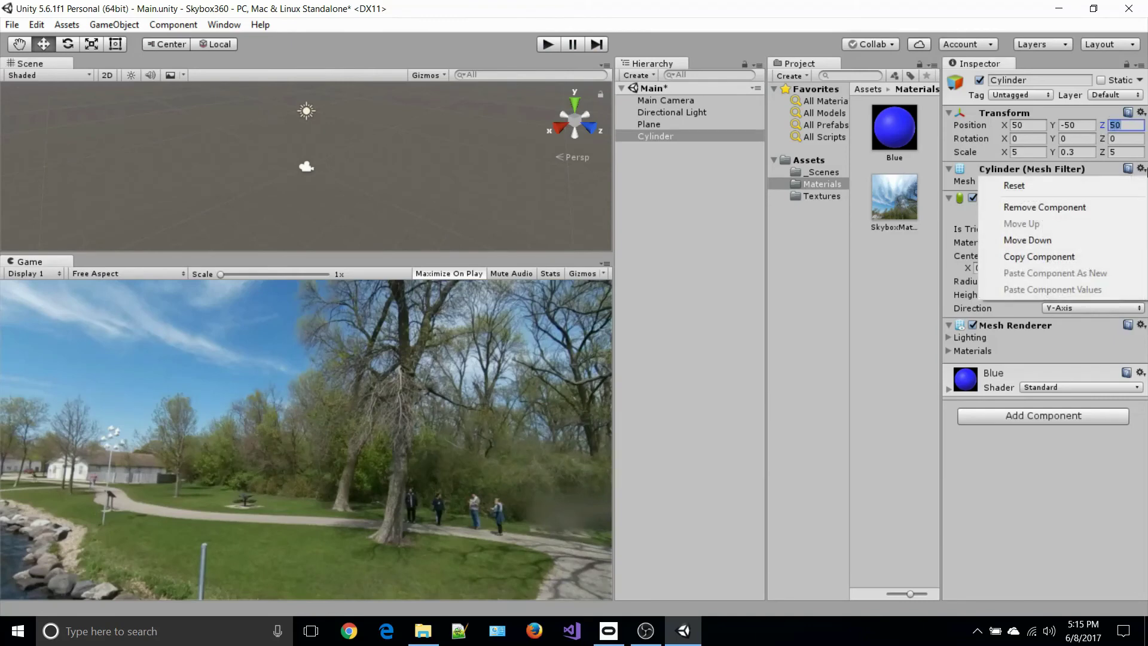
pyautogui.click(1124, 124)
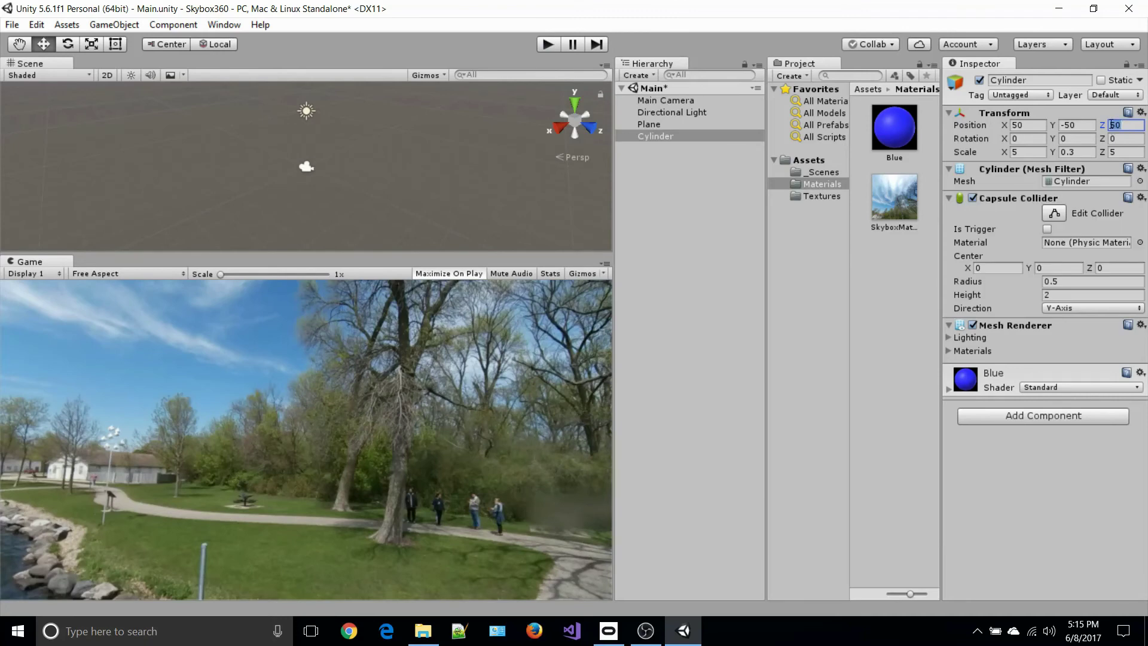
pyautogui.write('-50')
# Test the disc at 50, -50, -50 in play mode, stop, and switch to OBS
pyautogui.click(548, 46)
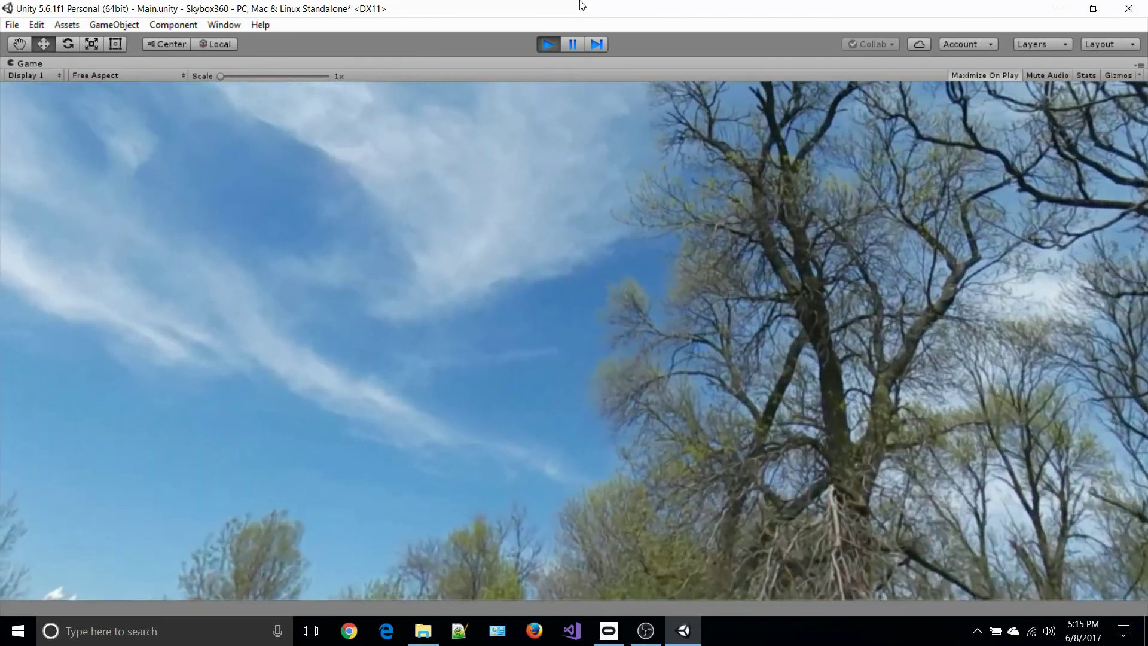
pyautogui.click(552, 44)
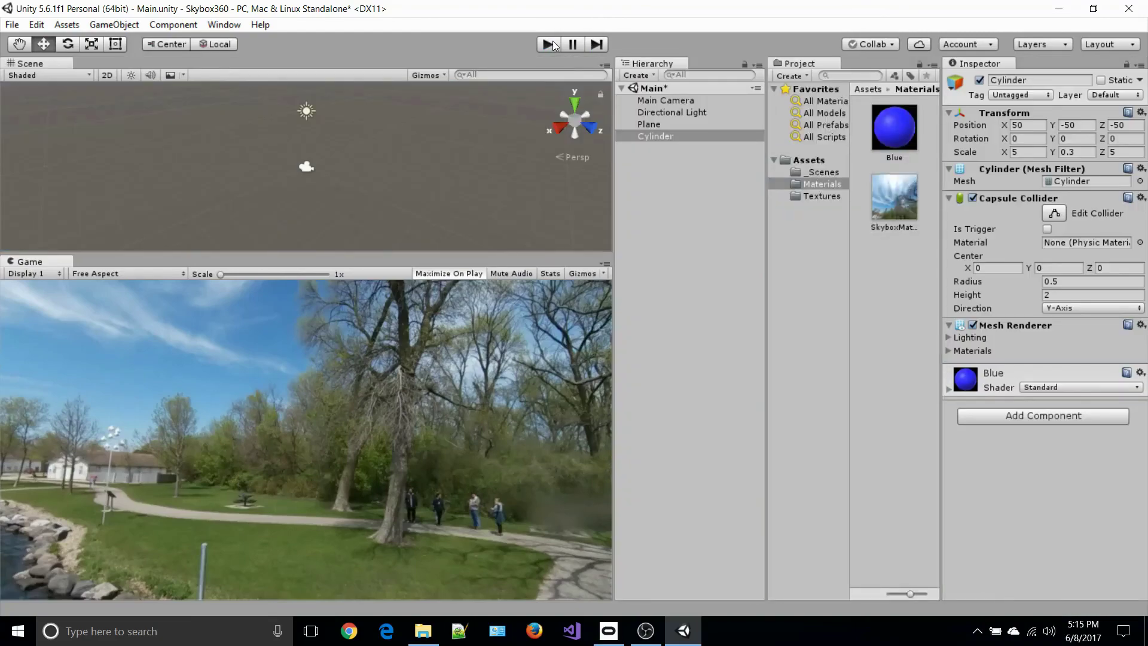
pyautogui.click(645, 631)
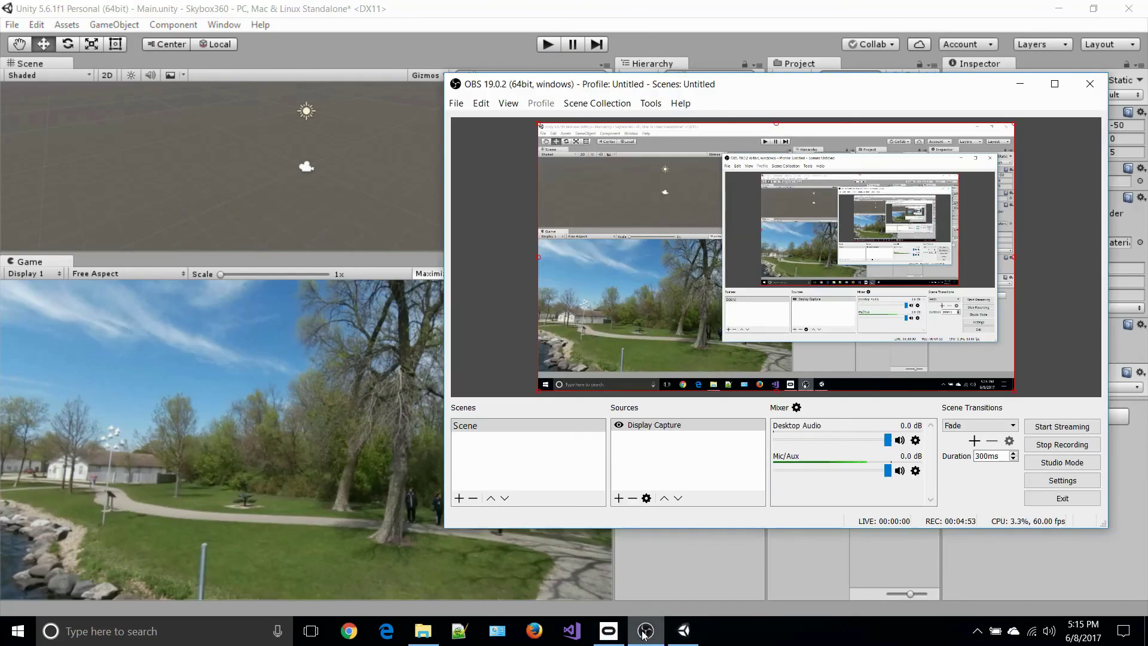